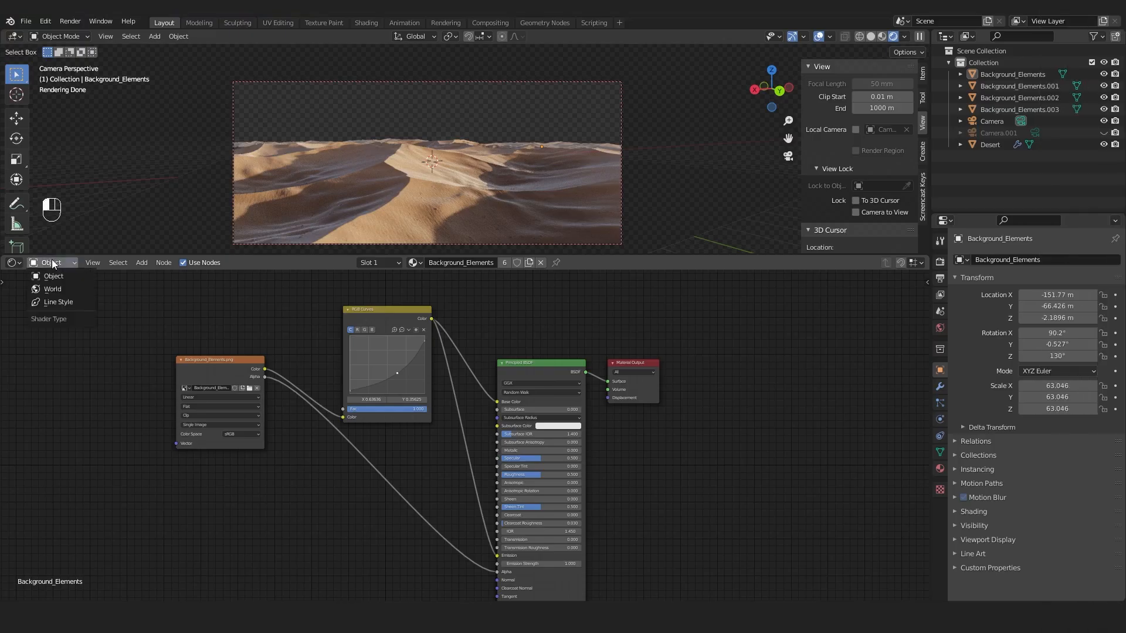
- Switch the shader node editor from the object material to the World shader
left_click(55, 290)
middle_click_drag(303, 465, 361, 464)
scroll(341, 362, "up", 8)
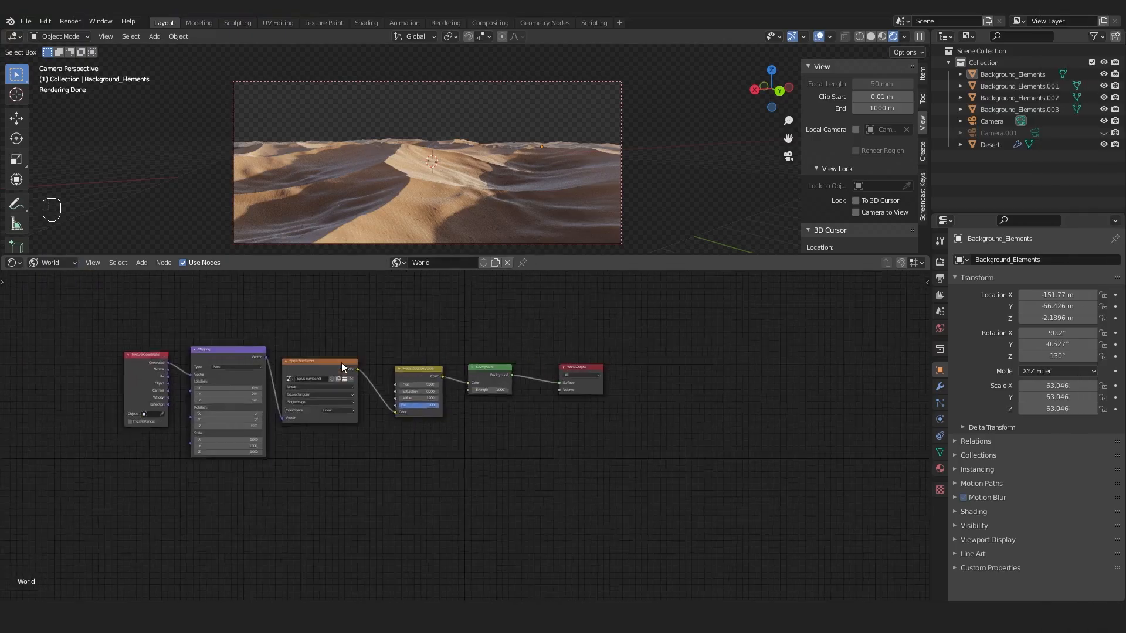
middle_click_drag(252, 350, 424, 383)
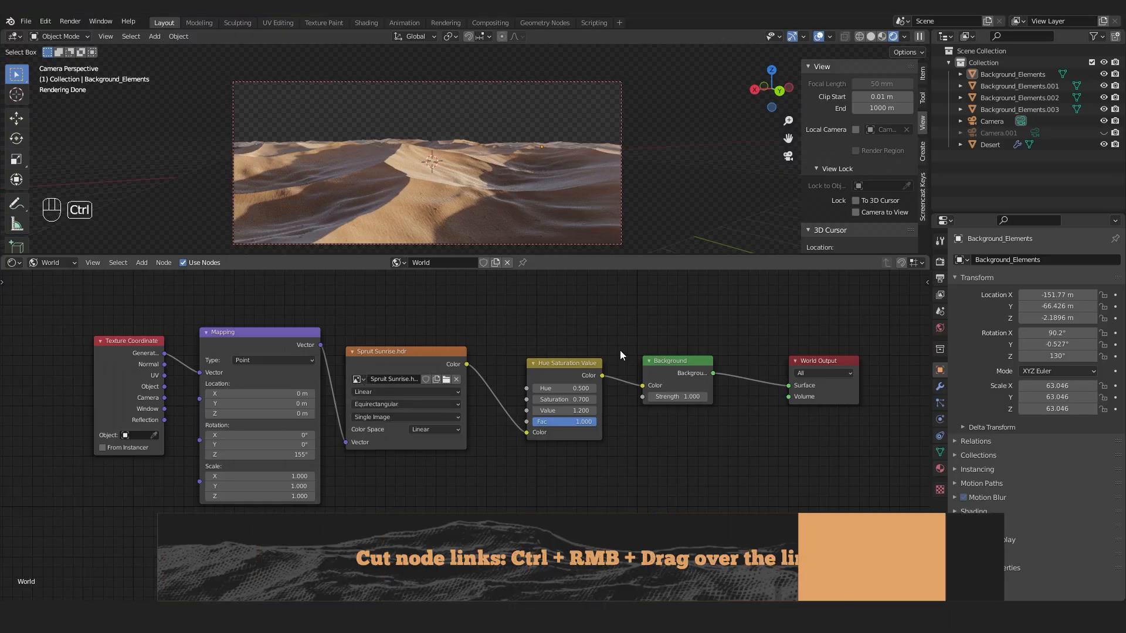
- Cut the link between the Hue Saturation Value and Background nodes and move the HDRI nodes away from the Background node
right_click_drag(620, 351, 625, 449, "ctrl")
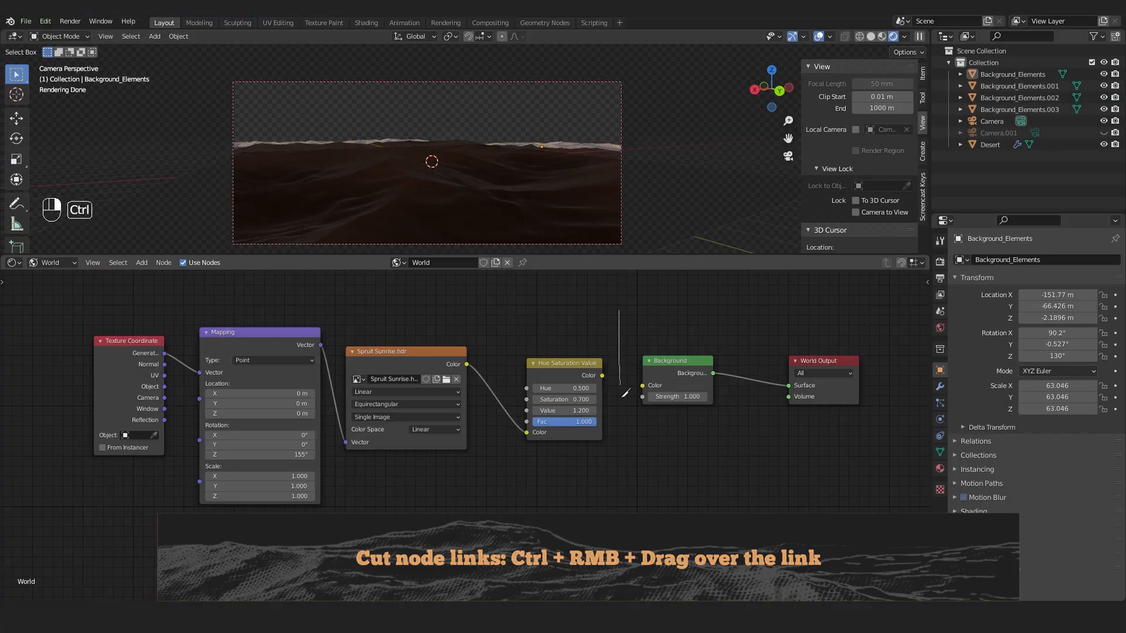
right_click_drag(623, 396, 620, 419, "ctrl")
left_click_drag(621, 336, 154, 502)
key("g")
key("g")
left_click(364, 467)
left_click(585, 494)
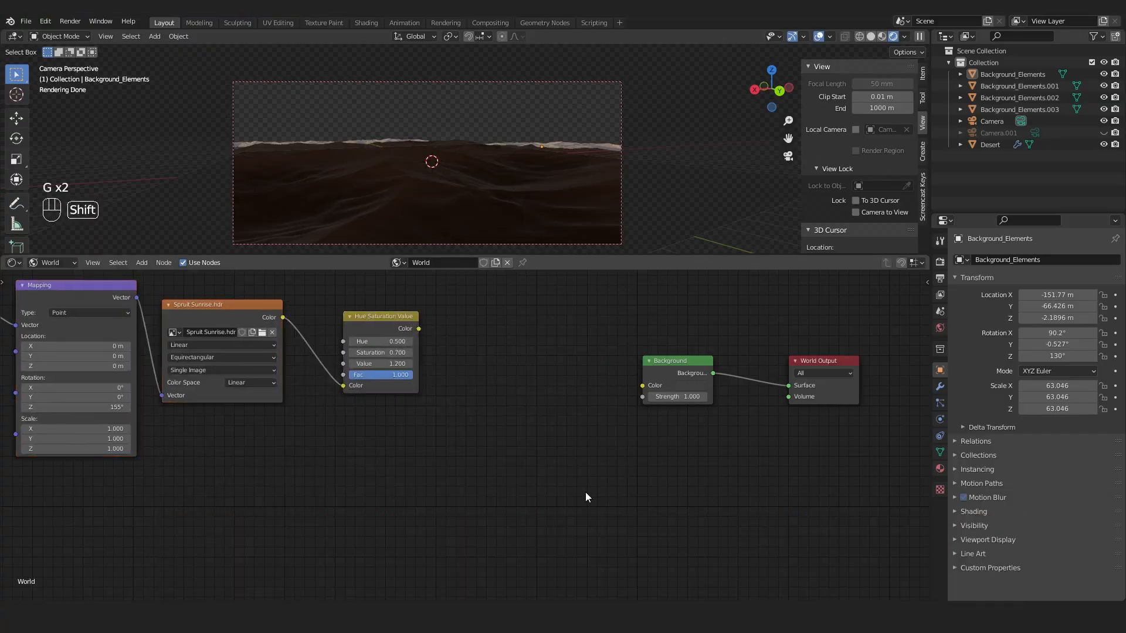
- Add a Sky Texture node and connect its color to the Background node
key("shift+a")
left_click(587, 475)
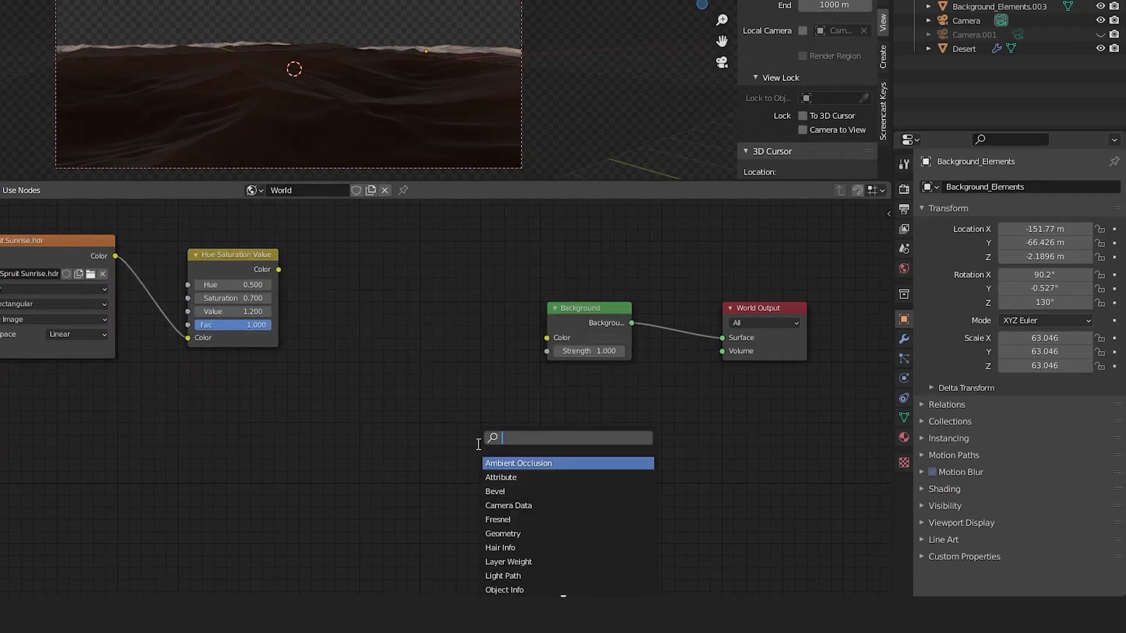
type("sky")
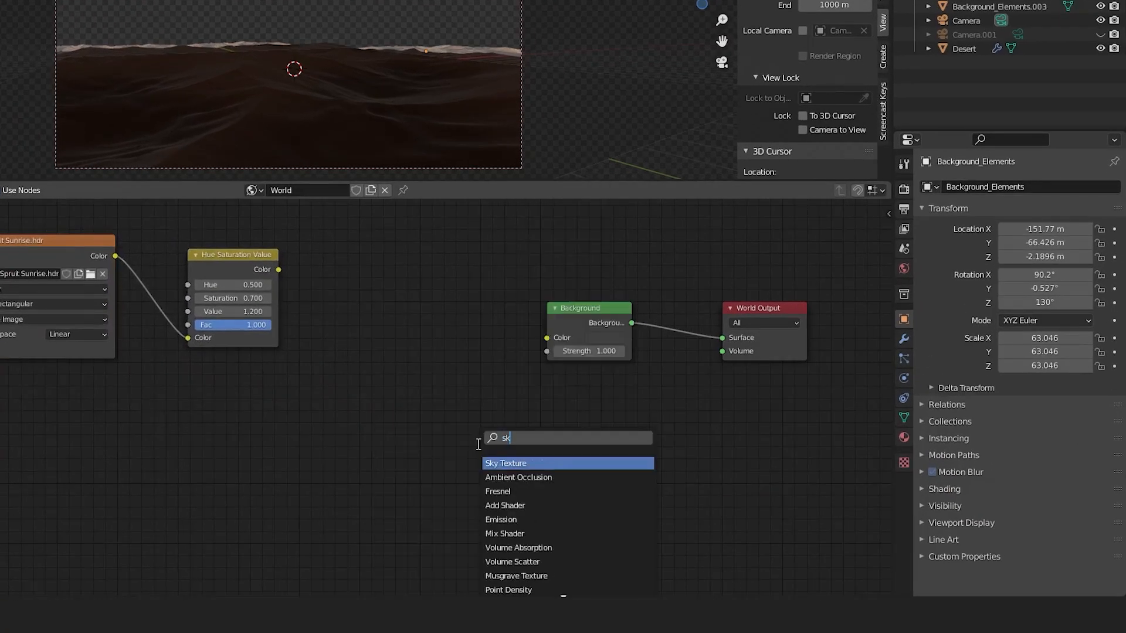
left_click(521, 461)
left_click(420, 300)
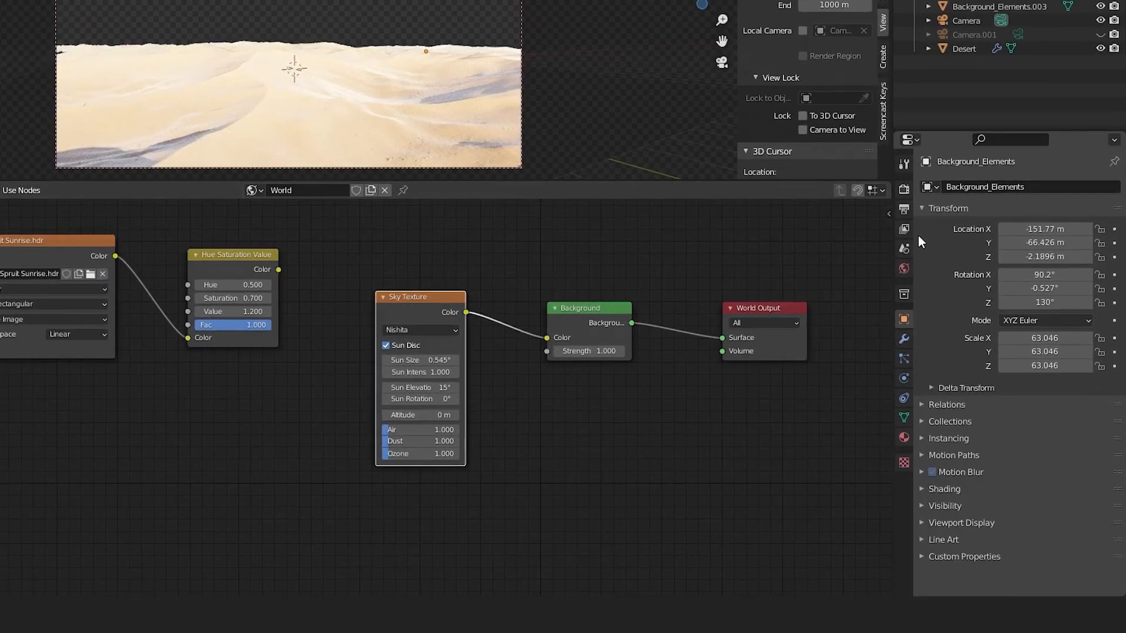
- Disable the transparent film background in the render settings
left_click(906, 195)
scroll(962, 511, "down", 15)
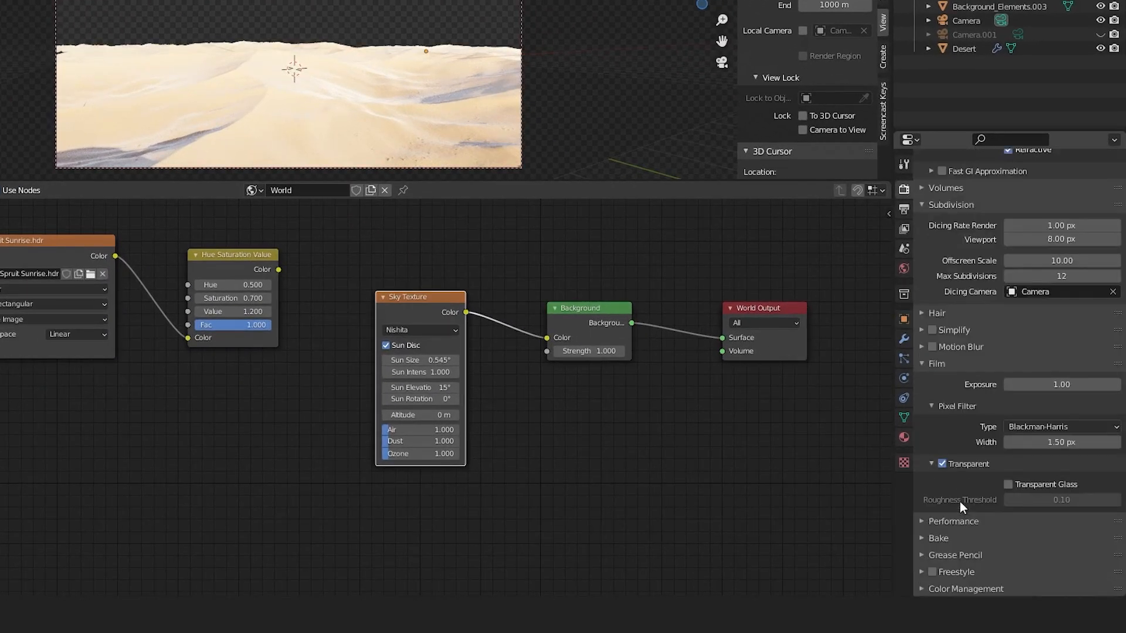
left_click(949, 463)
left_click(942, 504)
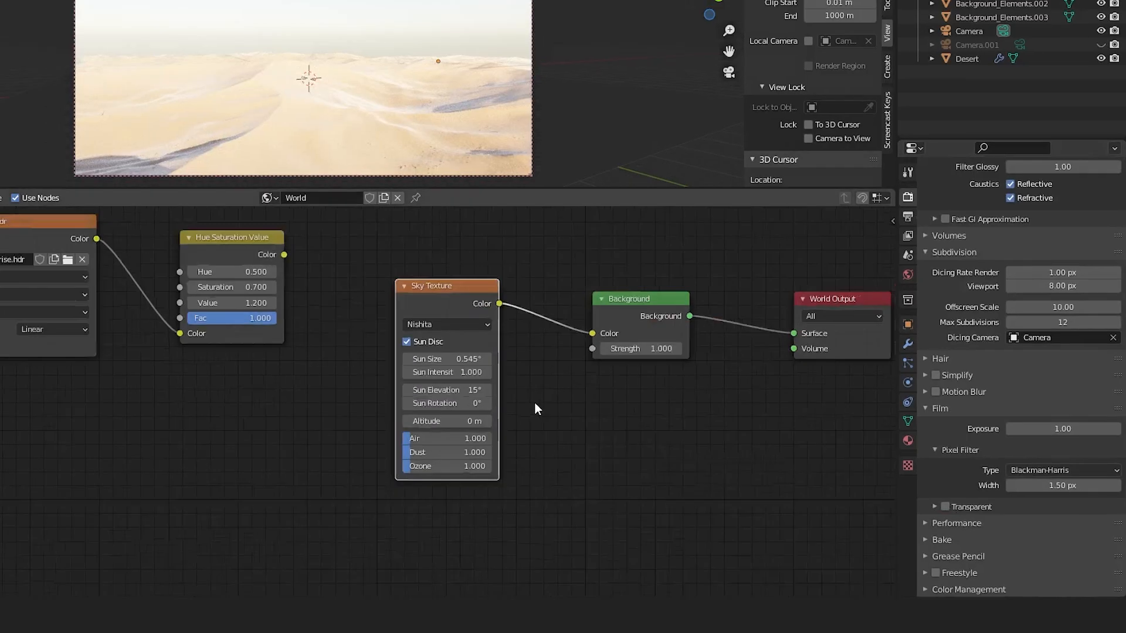
- Set the Sky Texture's sun size to 4.14°, sun intensity to 0 and sun elevation to 1.9°
scroll(494, 351, "up", 3)
scroll(598, 397, "up", 3)
left_click_drag(629, 362, 580, 415)
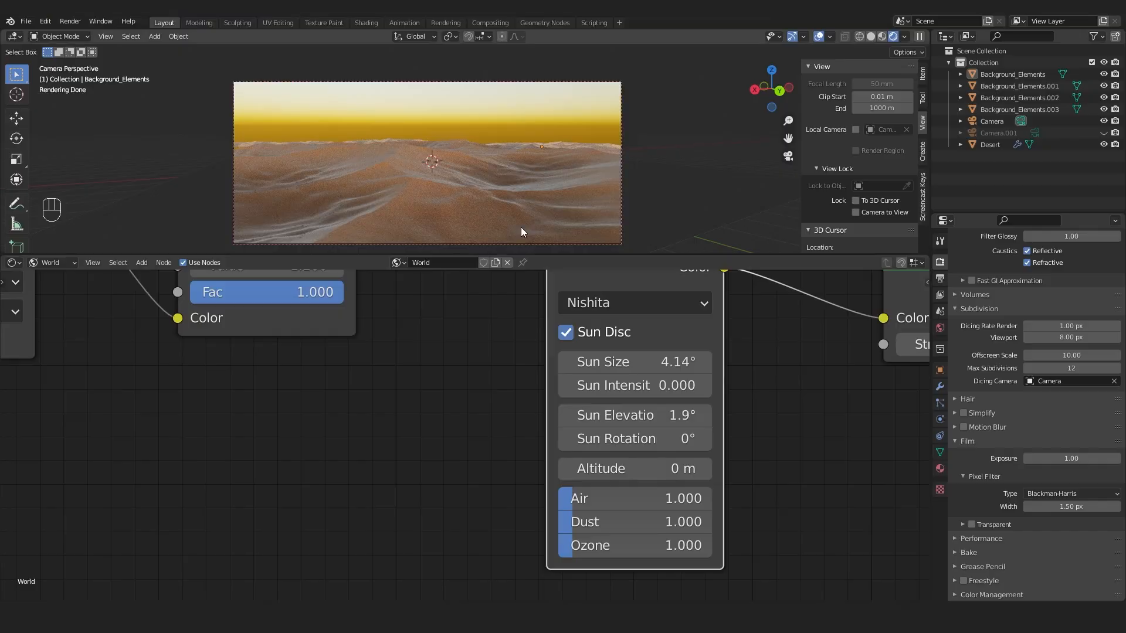
- Restore the HDRI background by replacing the Sky Texture with the Hue Saturation Value link and re-enabling the transparent film
scroll(402, 495, "down", 5)
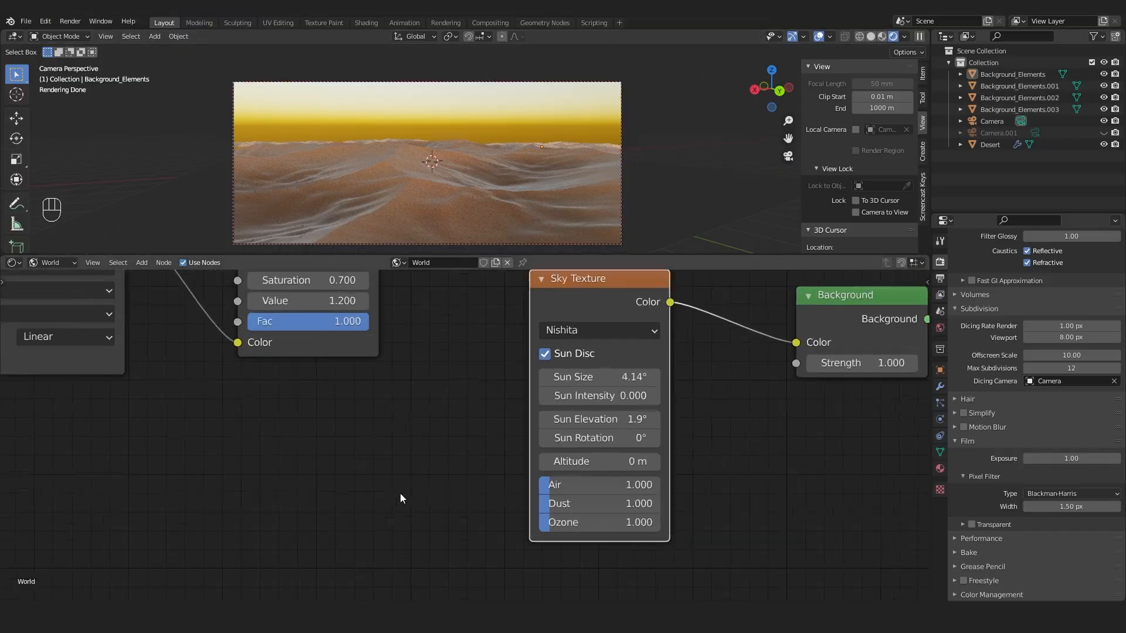
key("x")
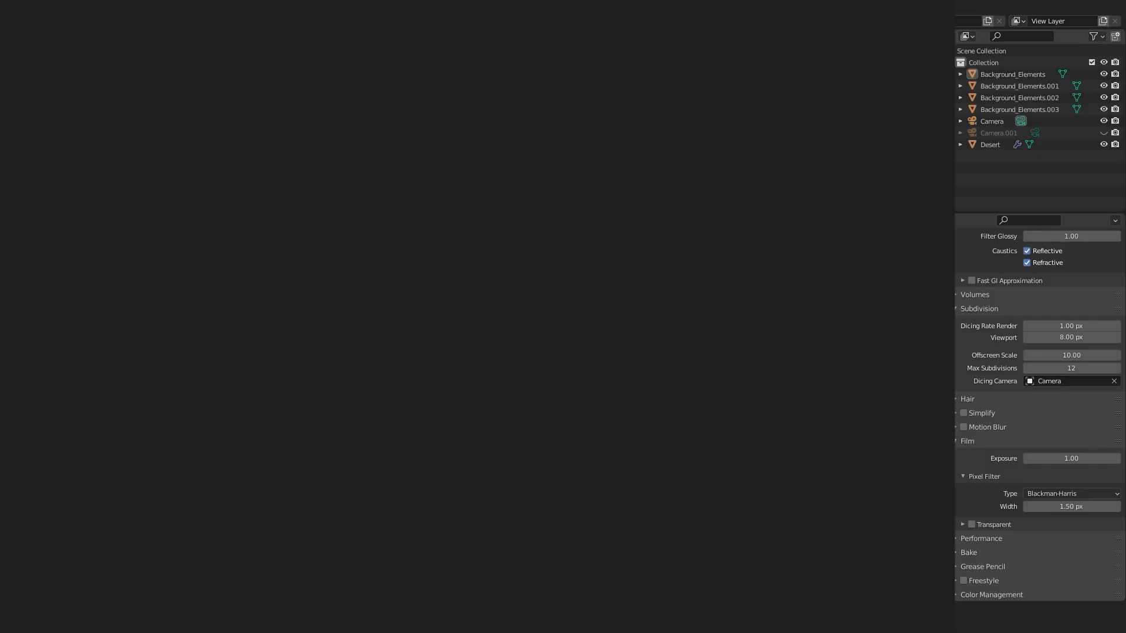
left_click_drag(403, 342, 665, 409)
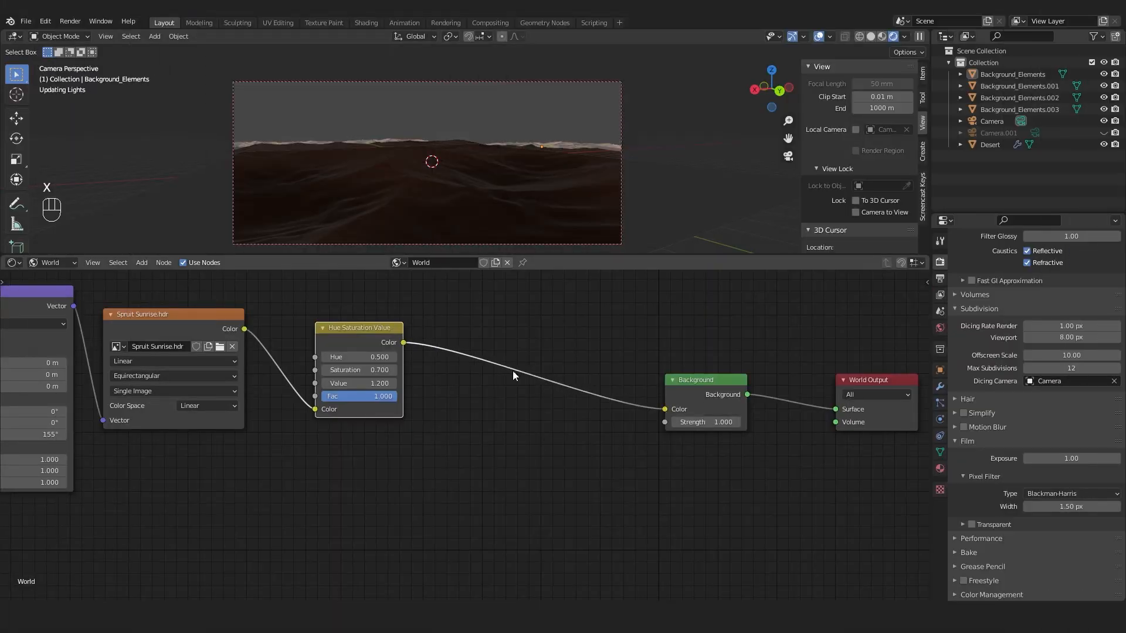
left_click(972, 525)
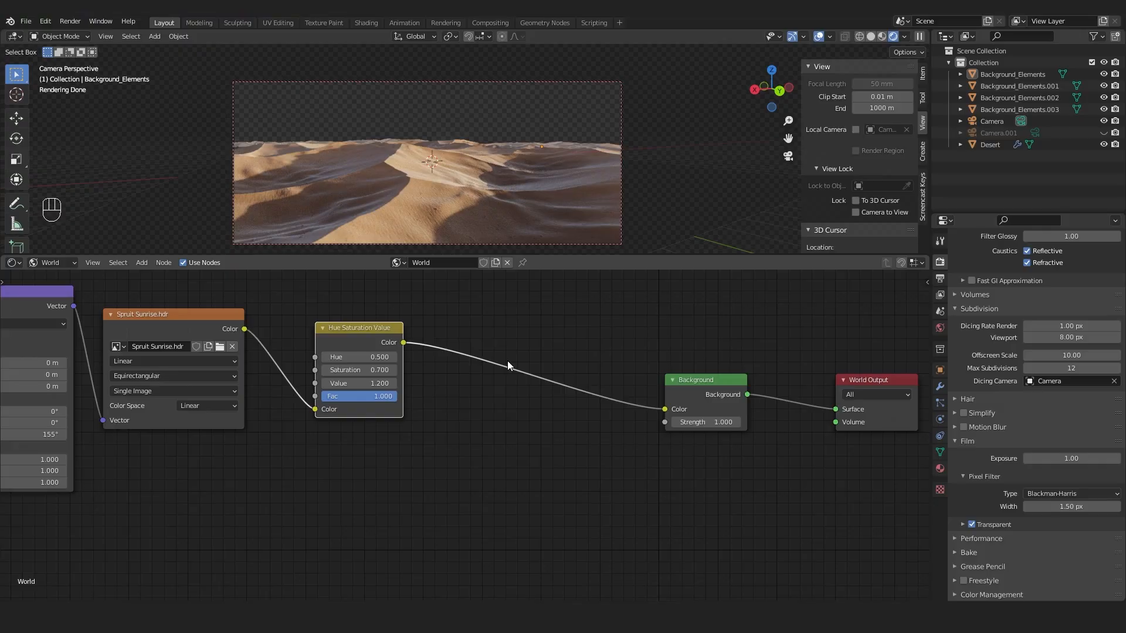
- Switch to the Unsplash website and search its photos for "dark sky"
left_click_drag(0, 329, 296, 0)
left_click(296, 61)
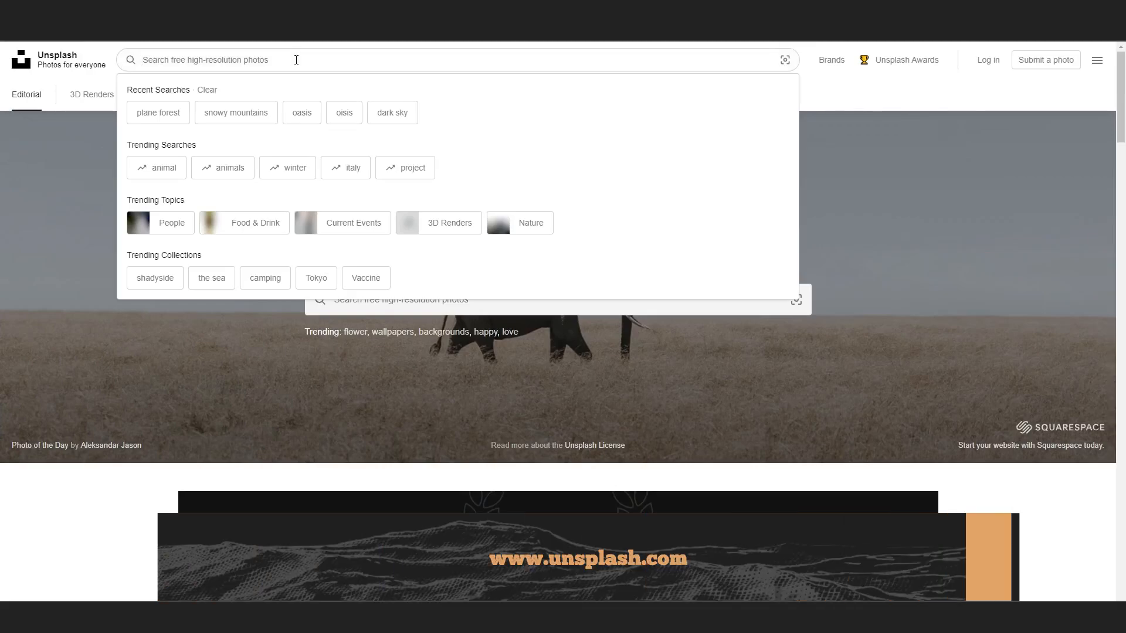
type("dark sky")
key("Return")
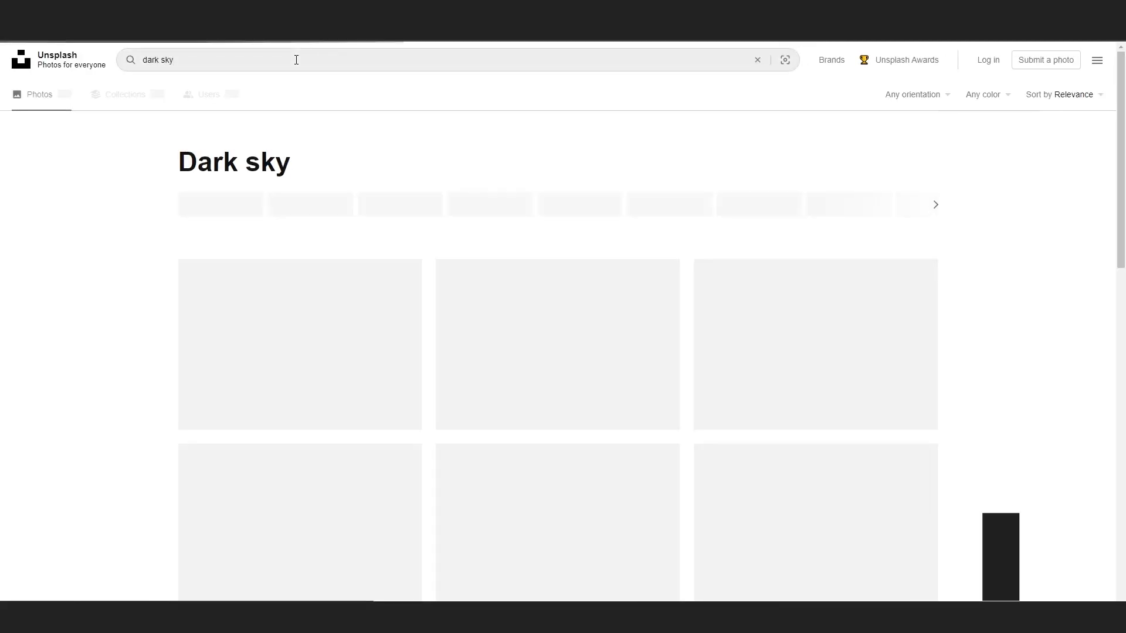
- Look through the dark sky photos and limit the results to Landscape orientation
scroll(478, 313, "down", 7)
scroll(478, 313, "down", 5)
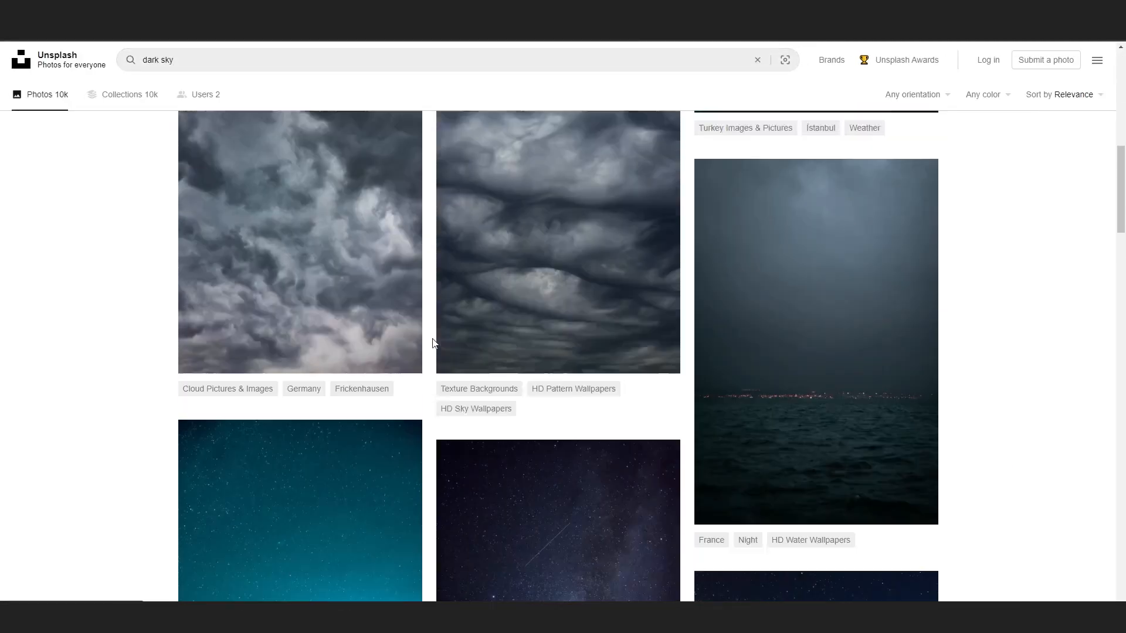
scroll(664, 315, "down", 6)
scroll(664, 315, "down", 17)
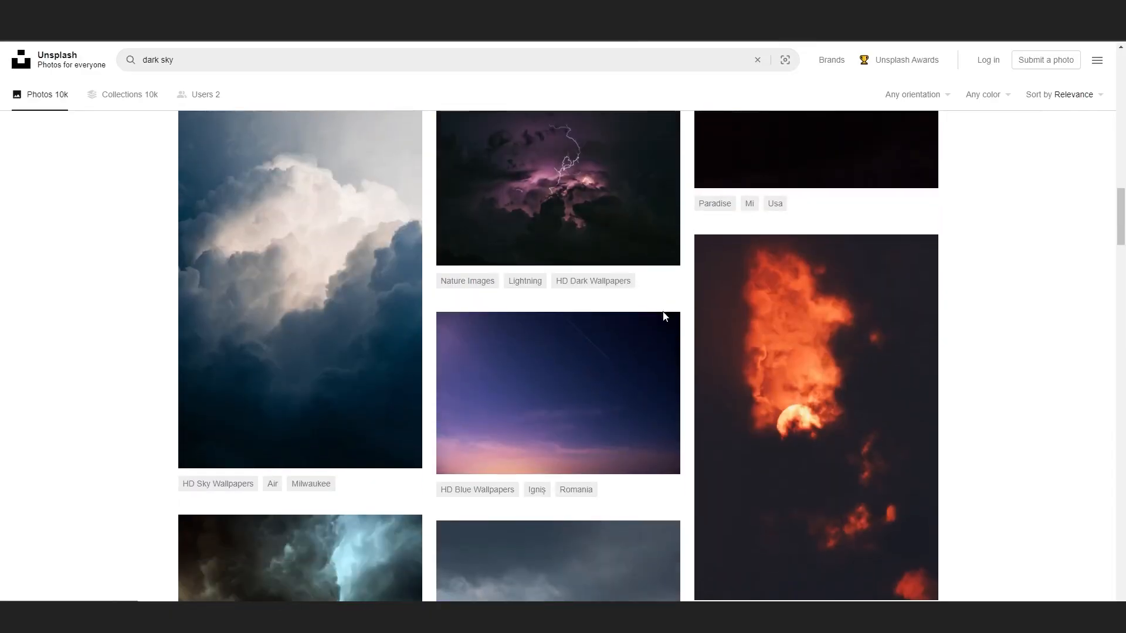
scroll(663, 312, "down", 15)
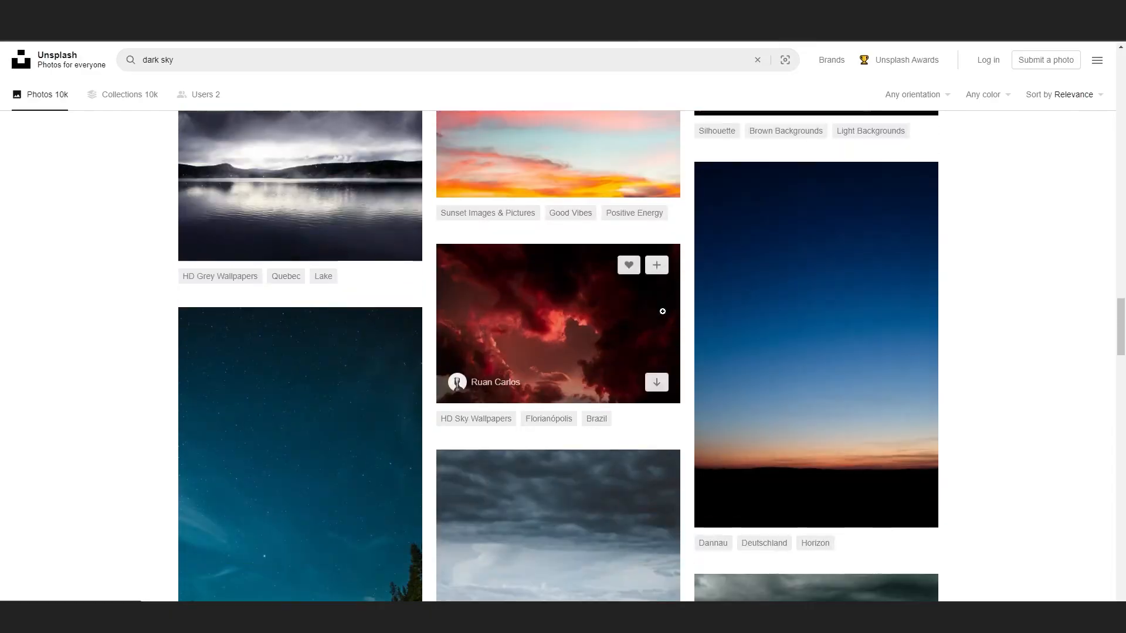
key("Home")
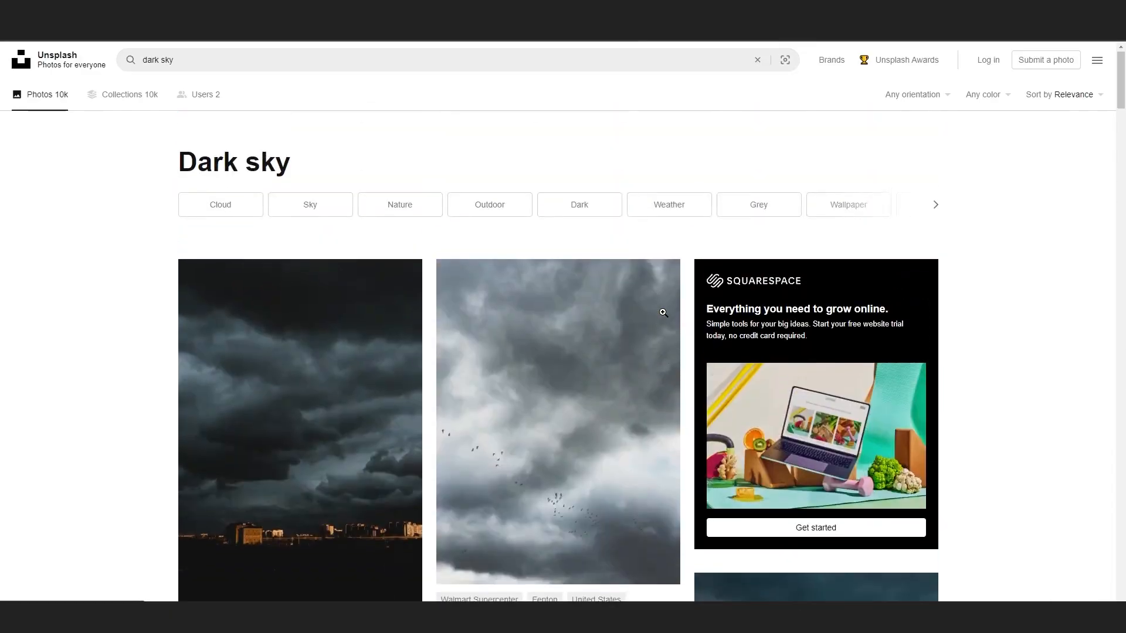
left_click(910, 93)
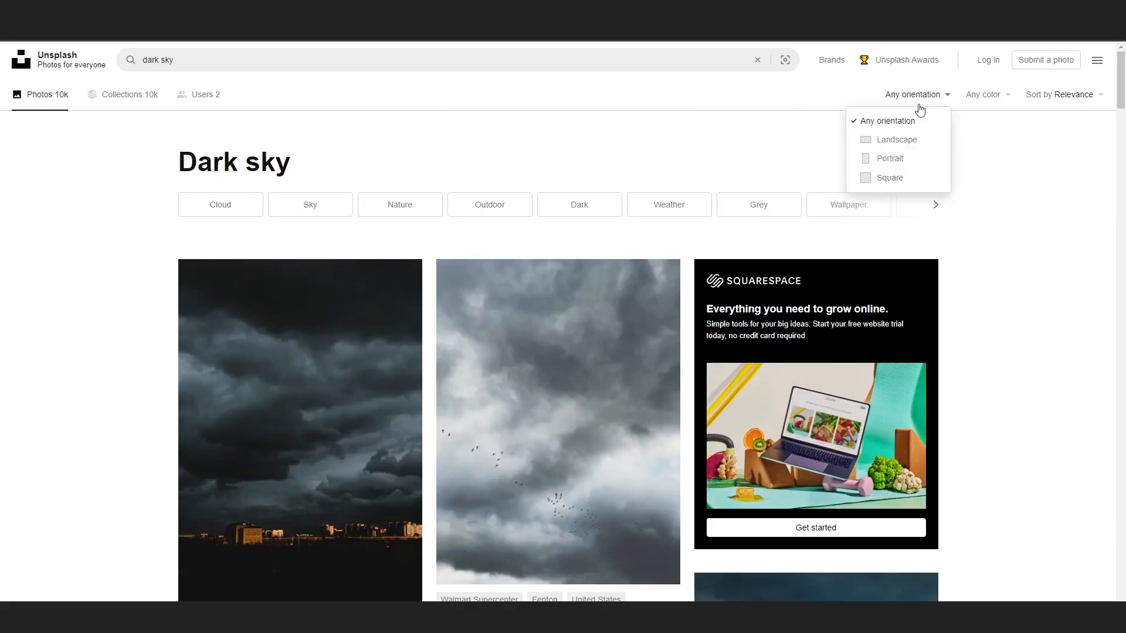
left_click(897, 140)
- Find the photo of a blue cloudy sky with pink sunset clouds above a dark horizon and download it
scroll(895, 258, "down", 6)
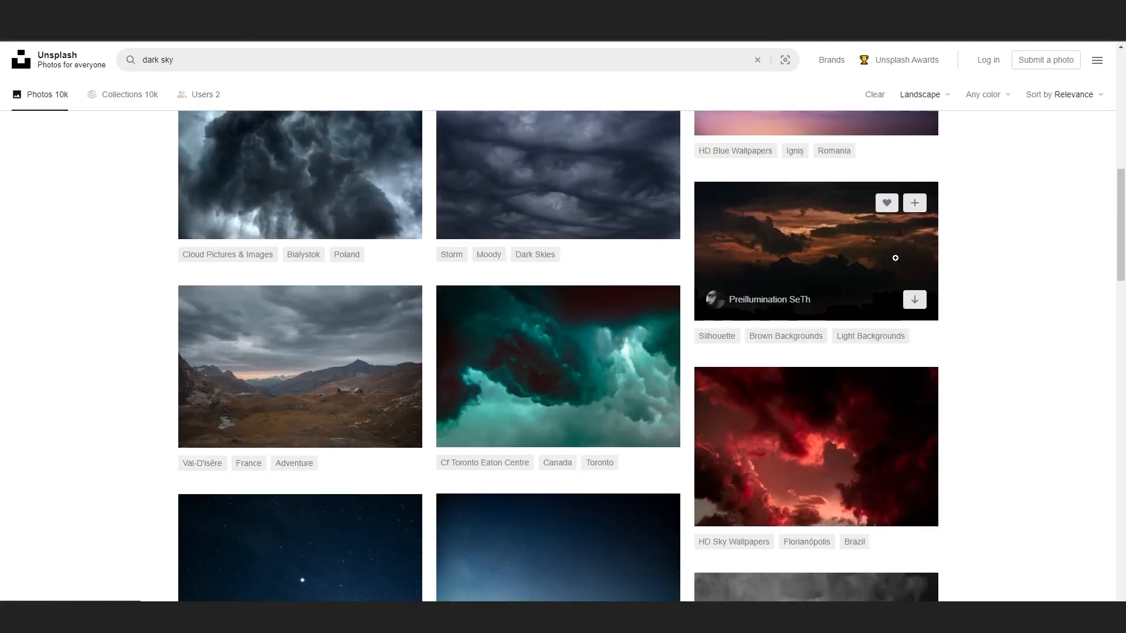
scroll(604, 427, "down", 7)
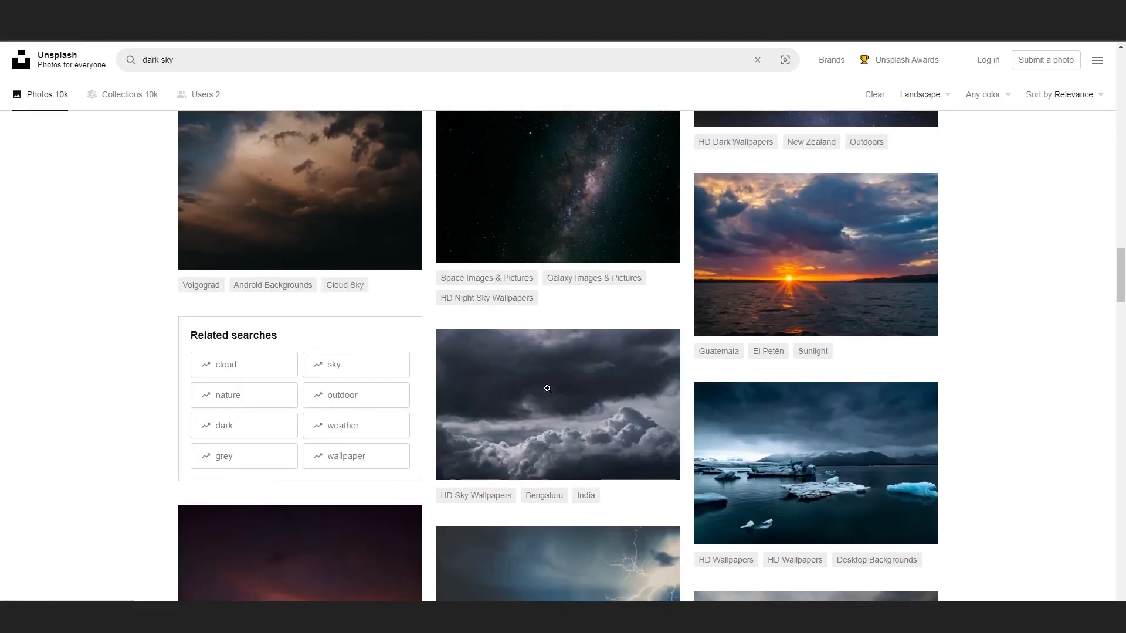
scroll(546, 388, "up", 15)
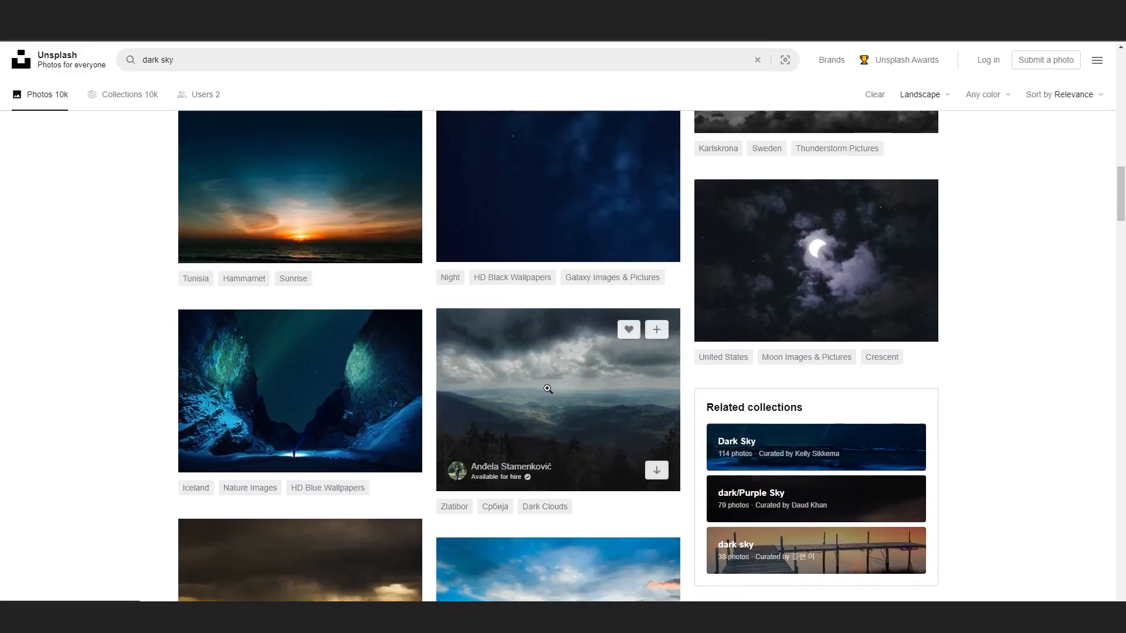
scroll(548, 388, "down", 4)
left_click(665, 333)
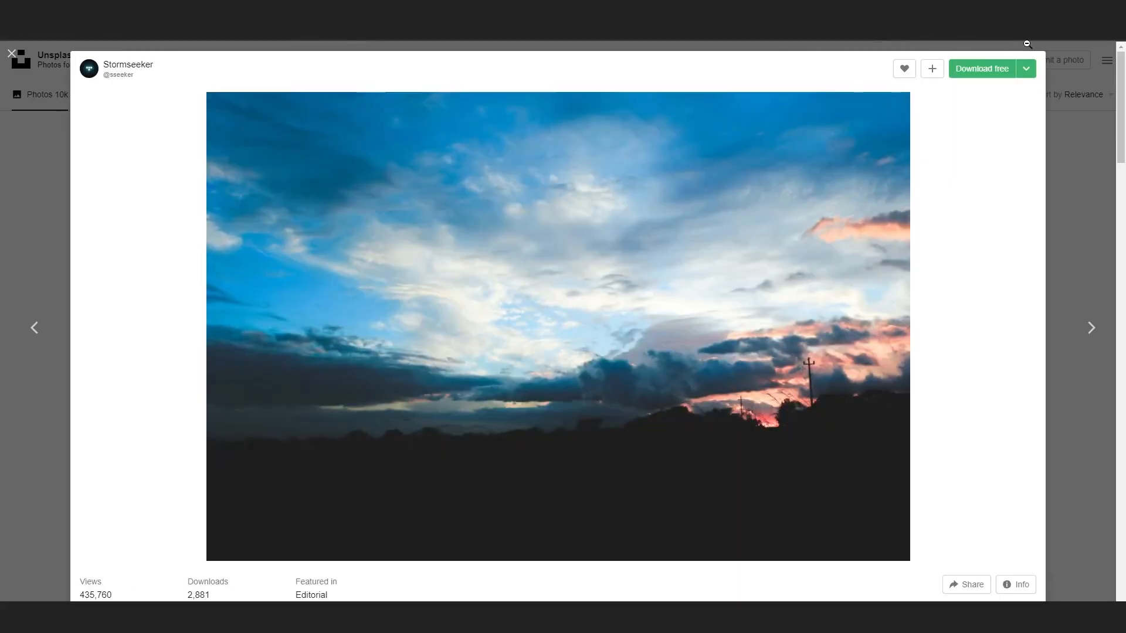
left_click(1030, 70)
left_click(959, 171)
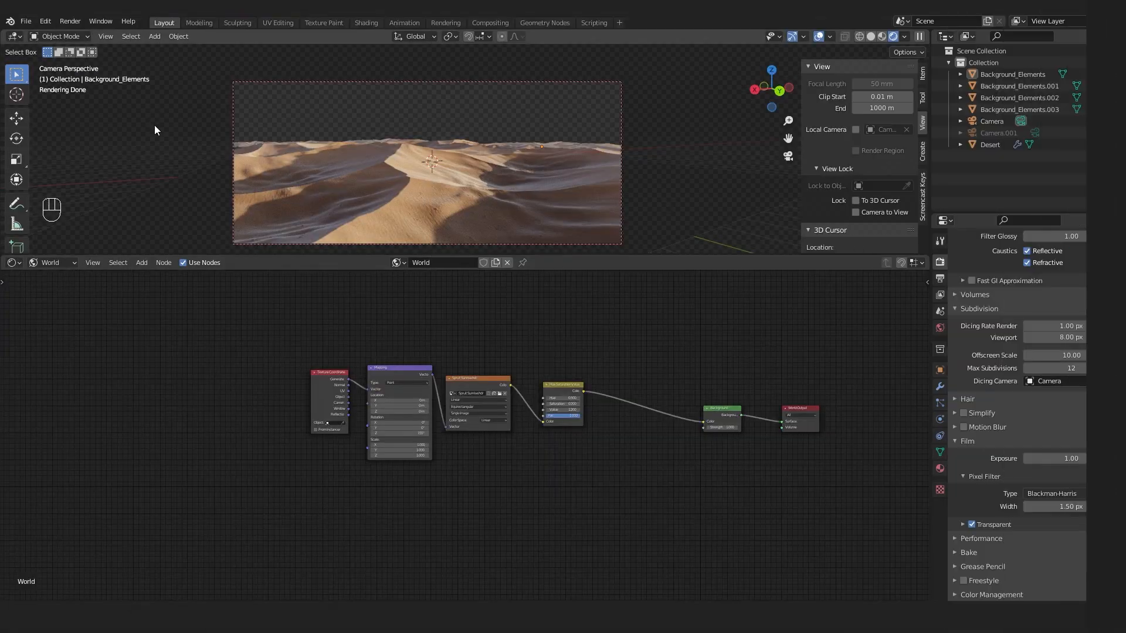
- Switch back to Blender and import the downloaded sky photo from the Resources folder as an image plane
key("shift+a")
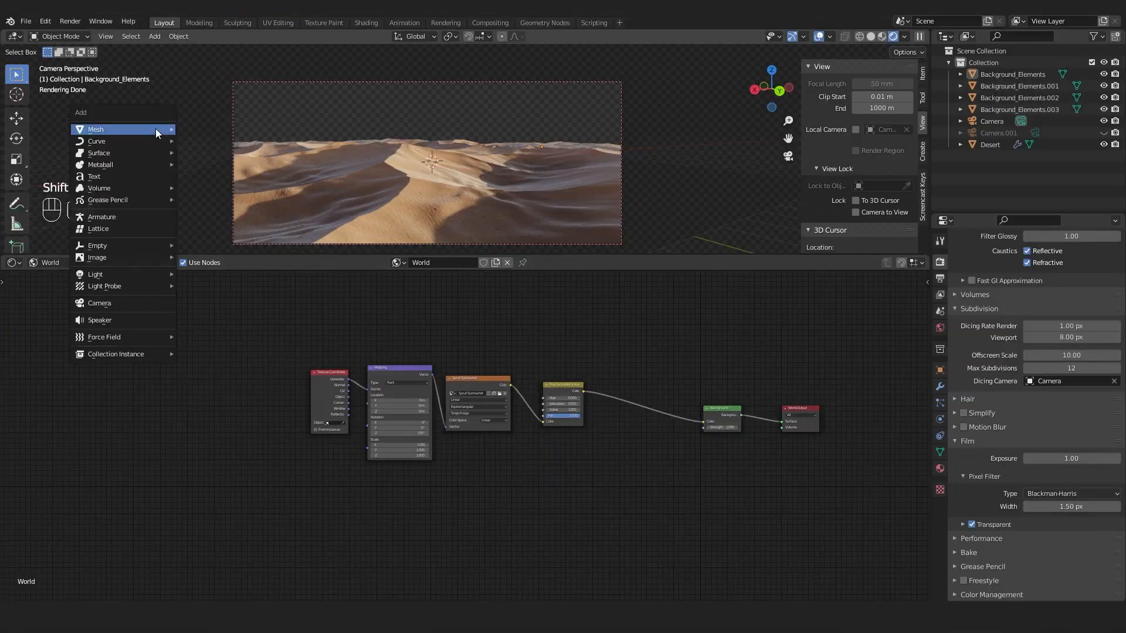
mouse_move(108, 257)
left_click(223, 279)
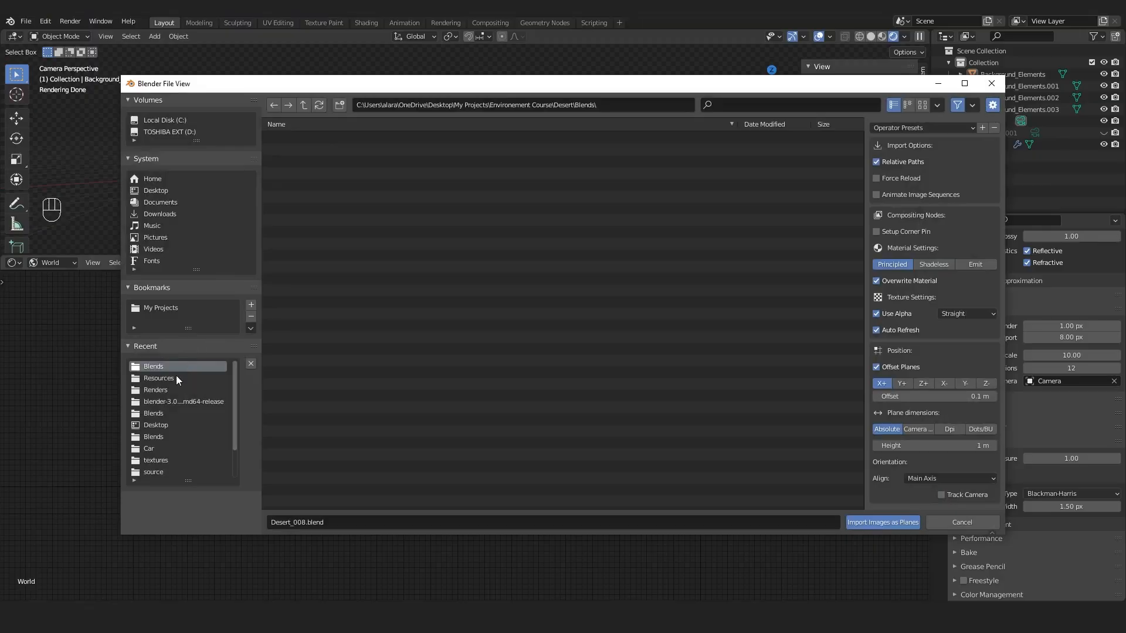
left_click(176, 378)
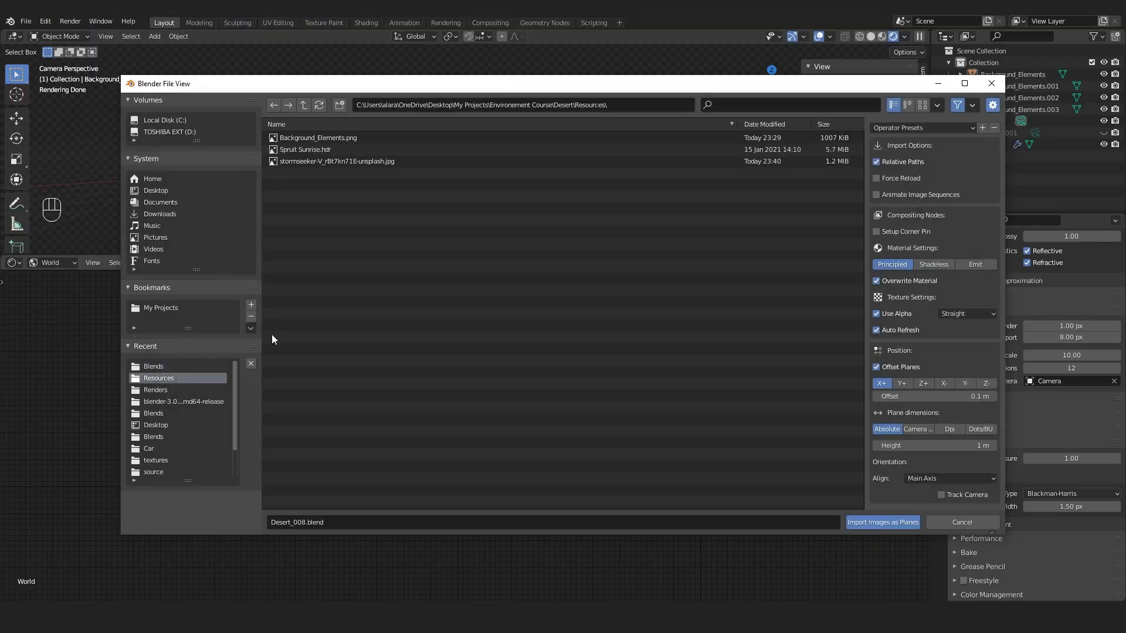
double_click(315, 162)
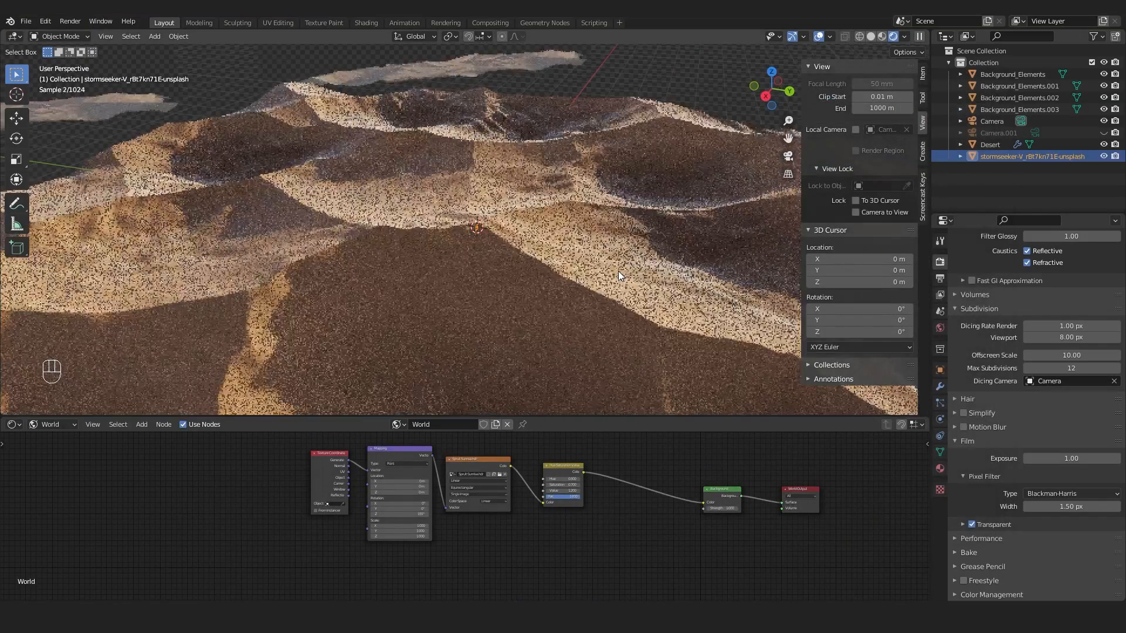
- Scale the sky image plane up by about 280 and, in top view, move it about -29 m in X and -160 m in Y
key("s")
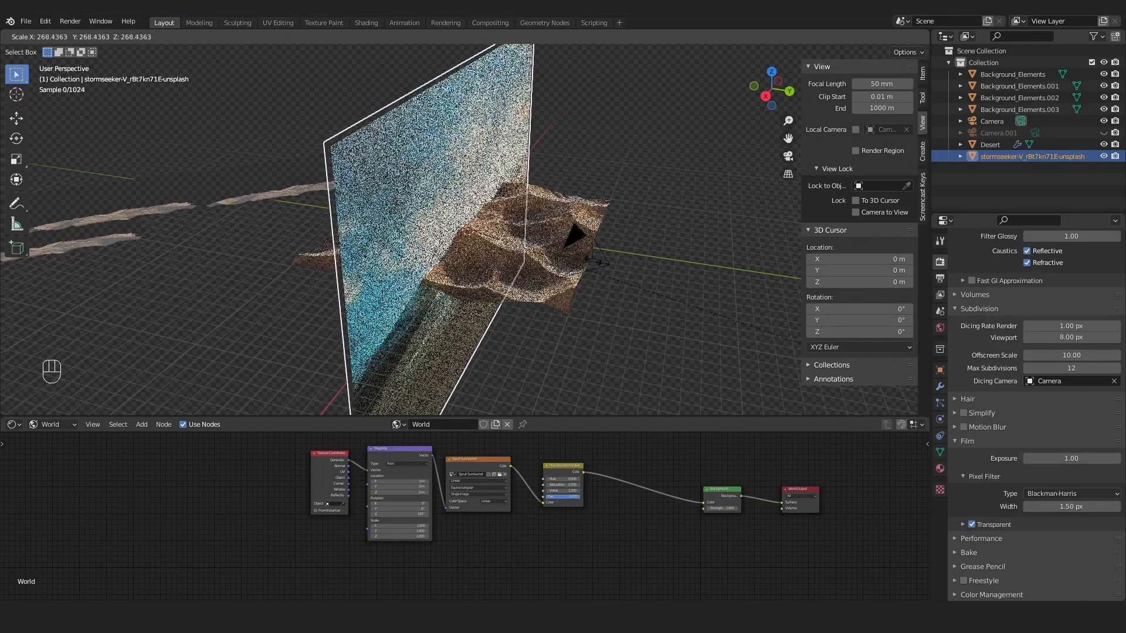
left_click(628, 124)
key("KP_7")
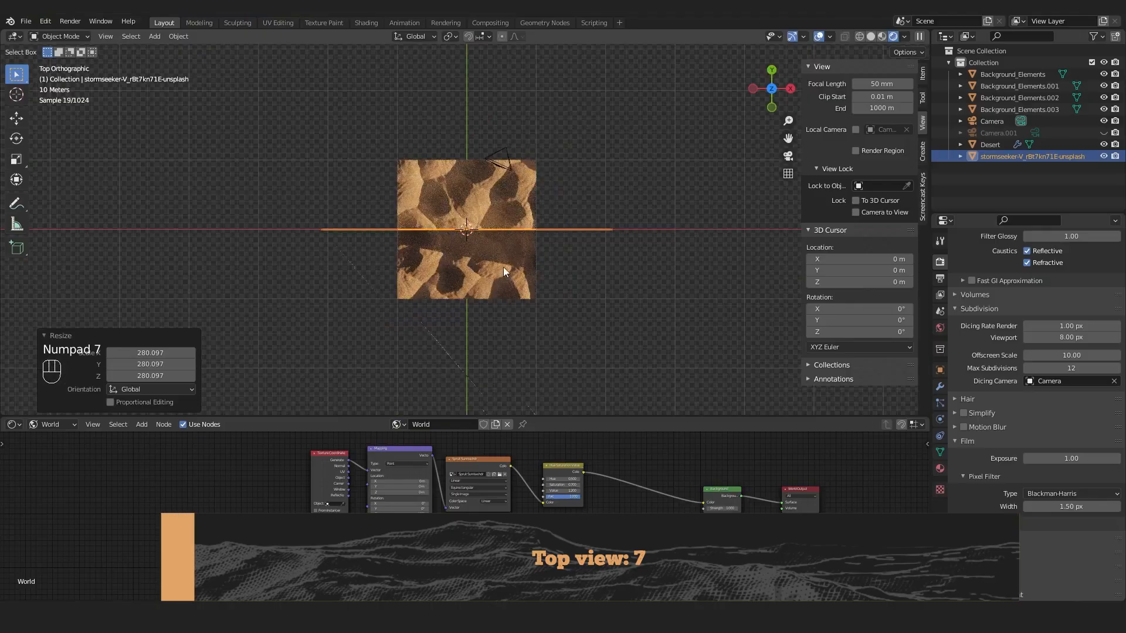
key("g")
left_click(486, 375)
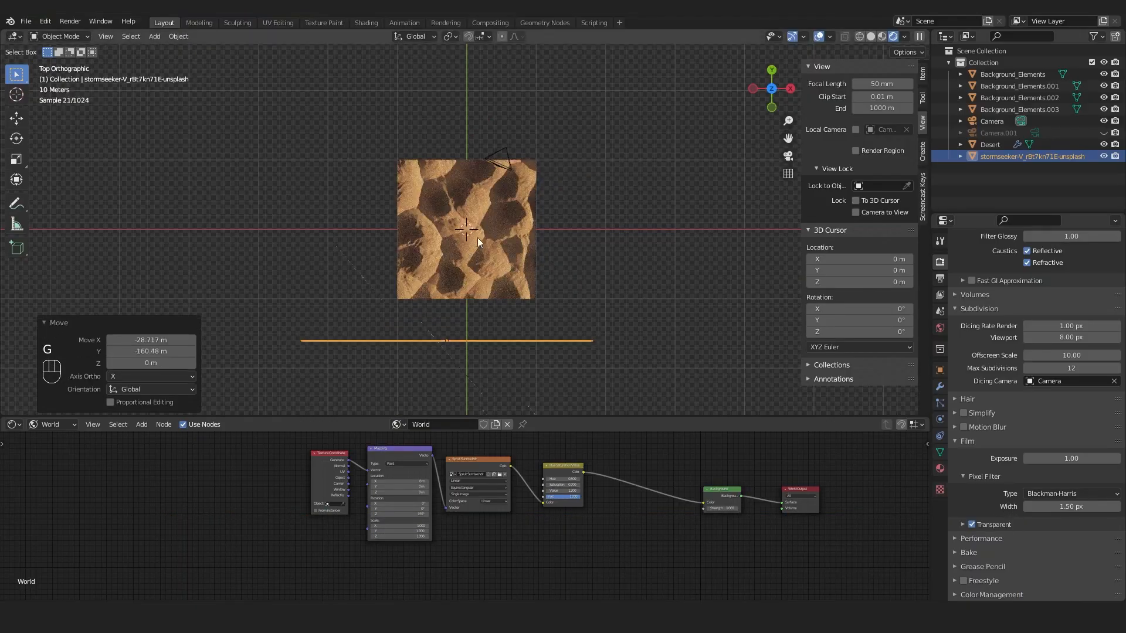
- Rotate the sky plane about 44.5° in top view and move it about -165 m in X and -34 m in Y
key("r")
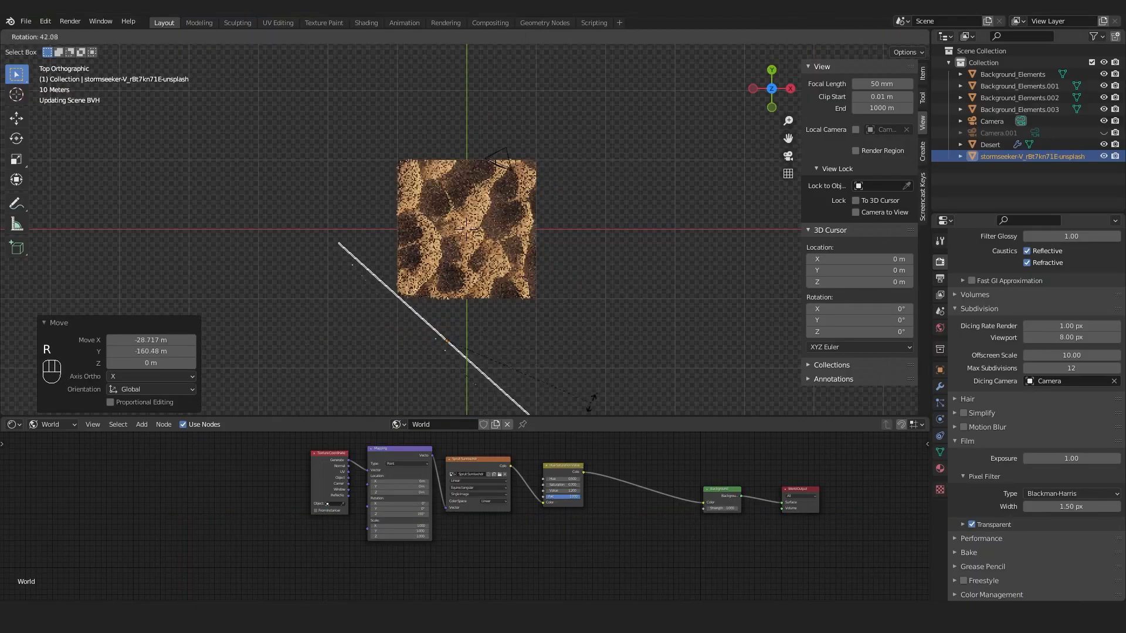
left_click(584, 405)
key("g")
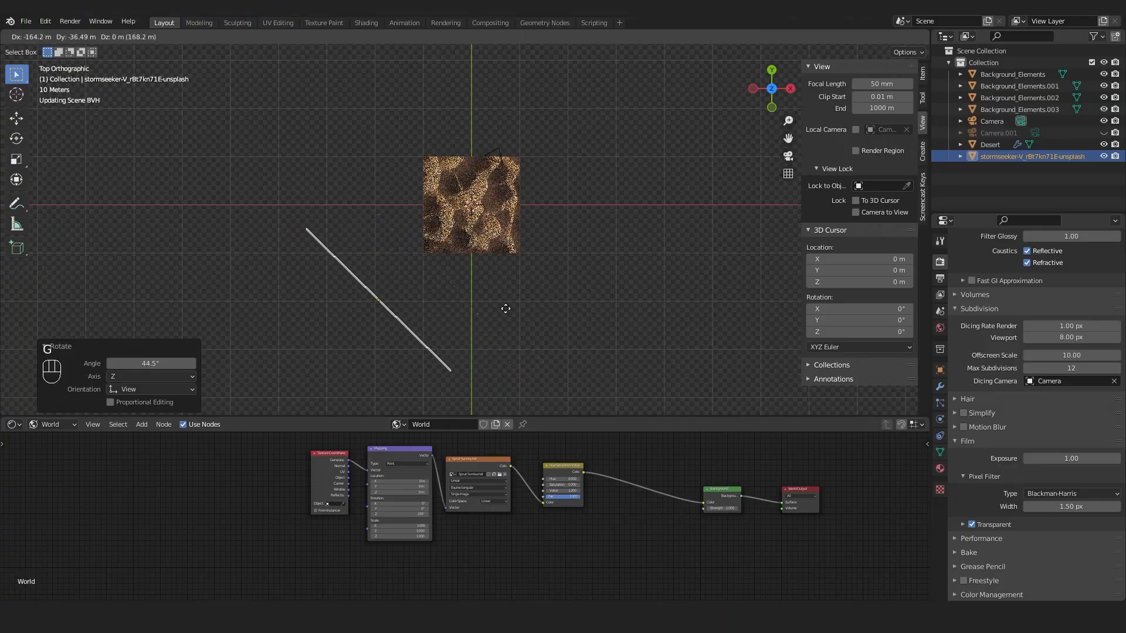
left_click(505, 307)
- In camera view, move the sky plane behind the dunes by about 106 m in X, -54 m in Y and 37 m in Z
key("KP_0")
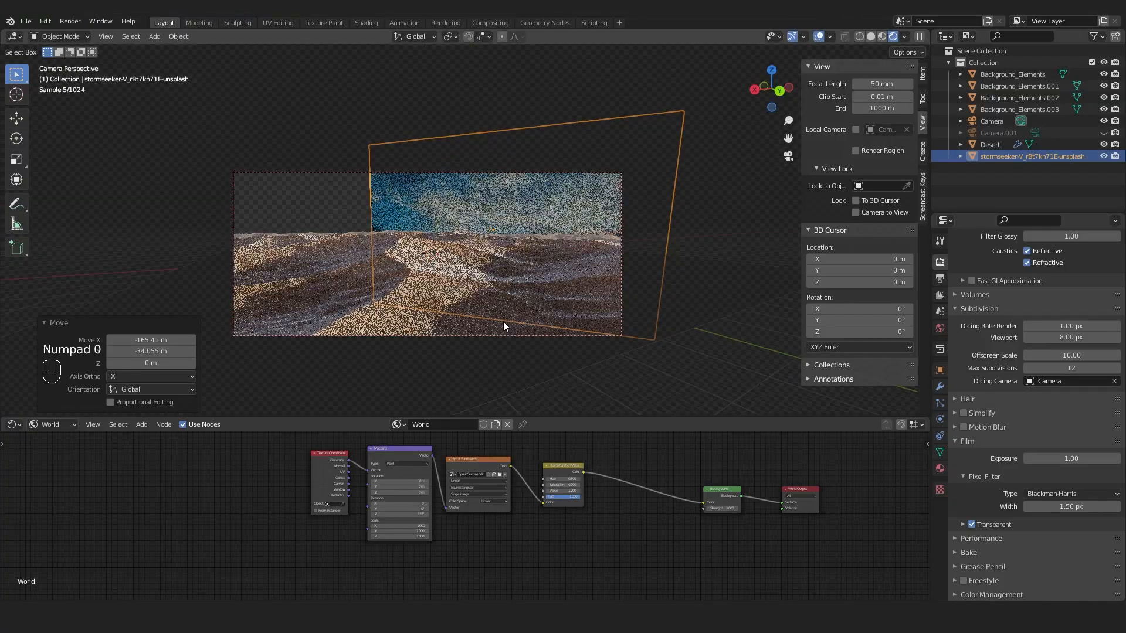
key("g")
left_click(568, 210)
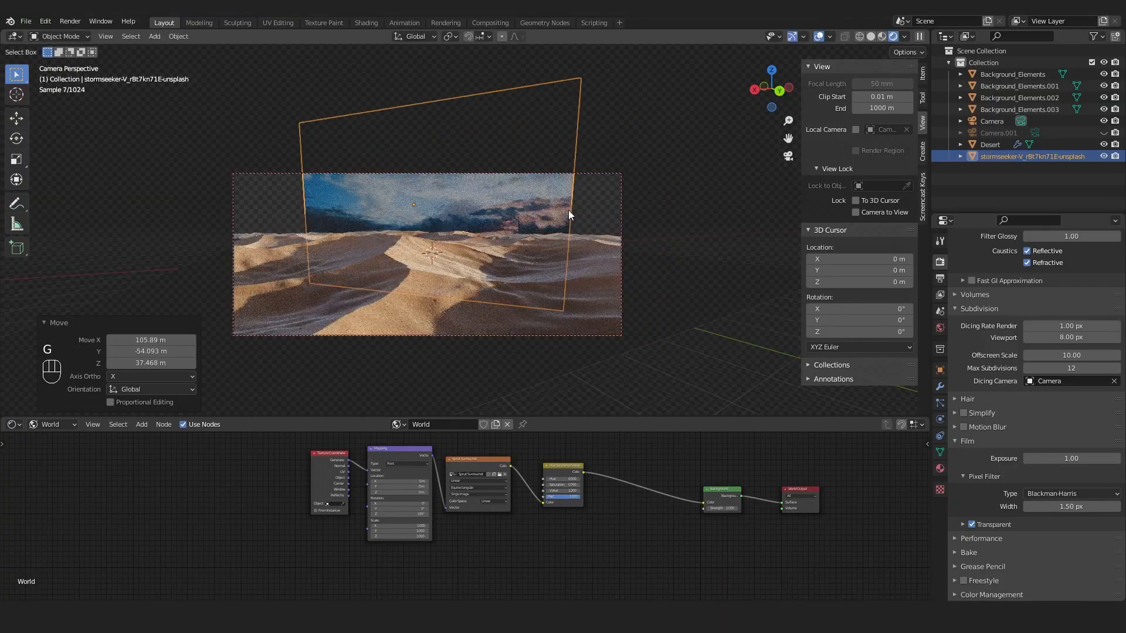
- Turn the sky plane back by about 13° in top view and scale it up by about 3.85
key("KP_7")
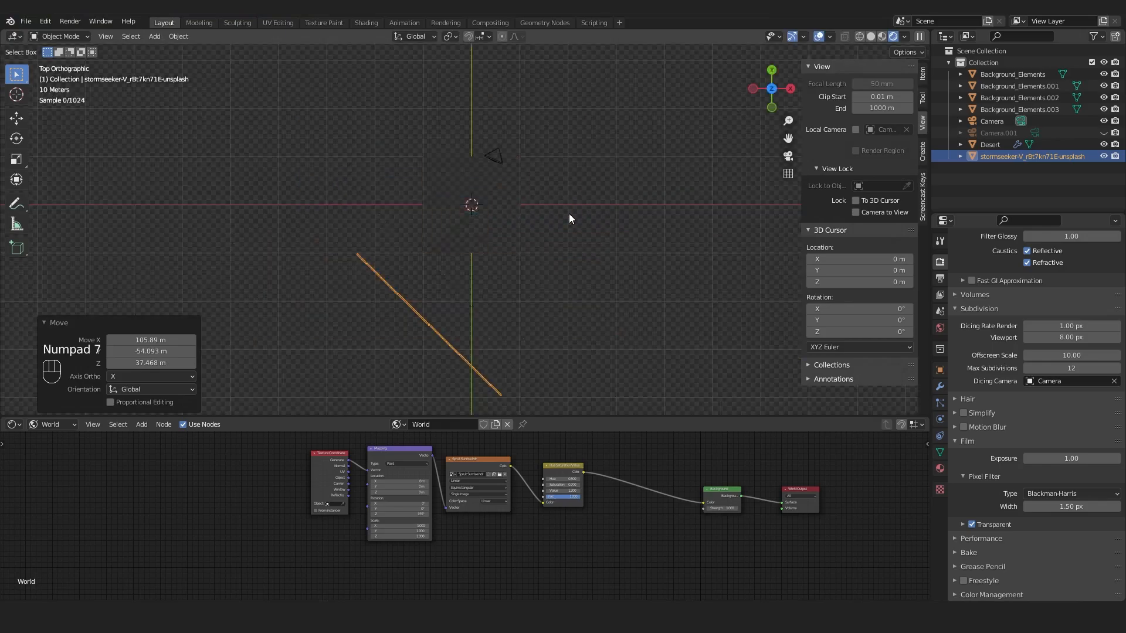
scroll(586, 260, "down", 3)
key("r")
key("r")
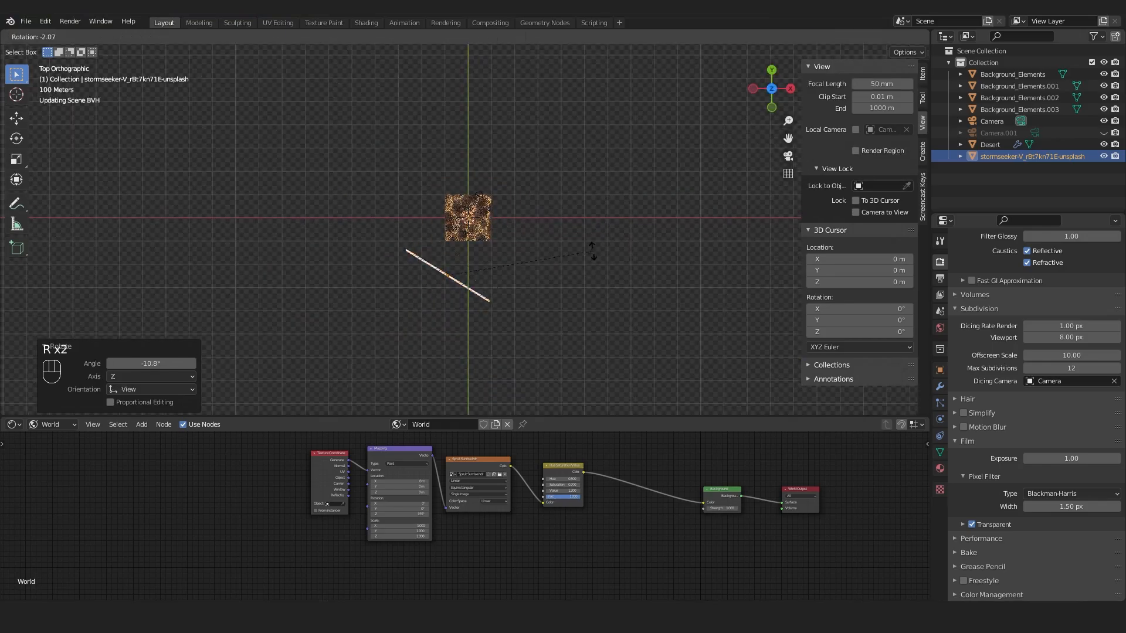
left_click(593, 250)
key("s")
left_click(83, 174)
key("KP_0")
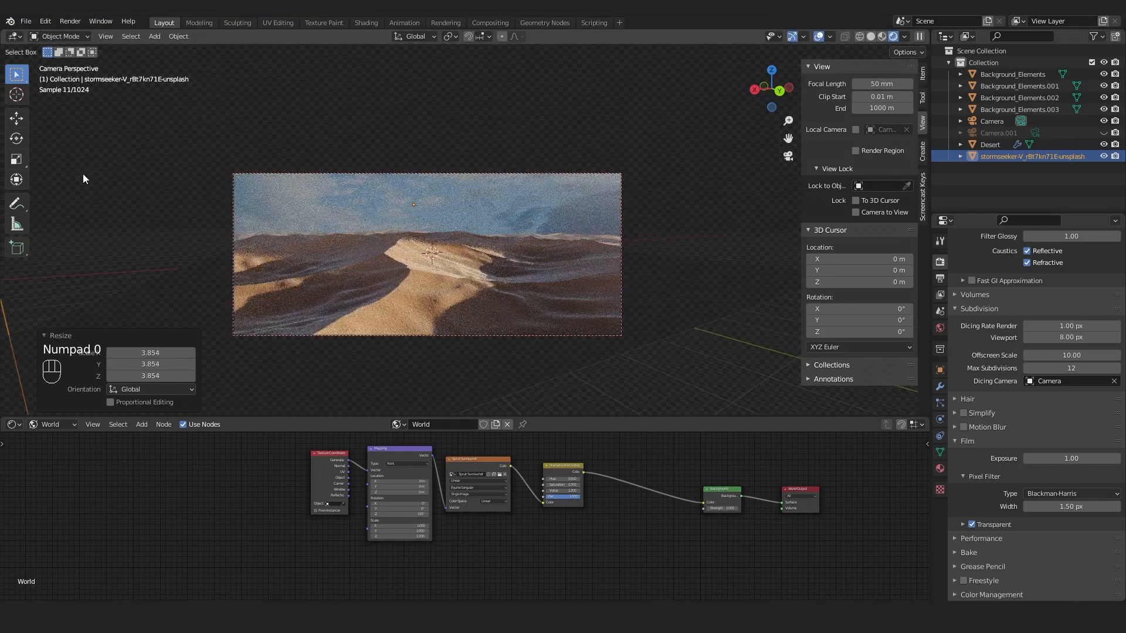
- Scale the sky plane by about 0.81 and, in top view, move it about -351 m in X and -489 m in Y
scroll(686, 312, "down", 3)
key("KP_7")
scroll(687, 314, "down", 4)
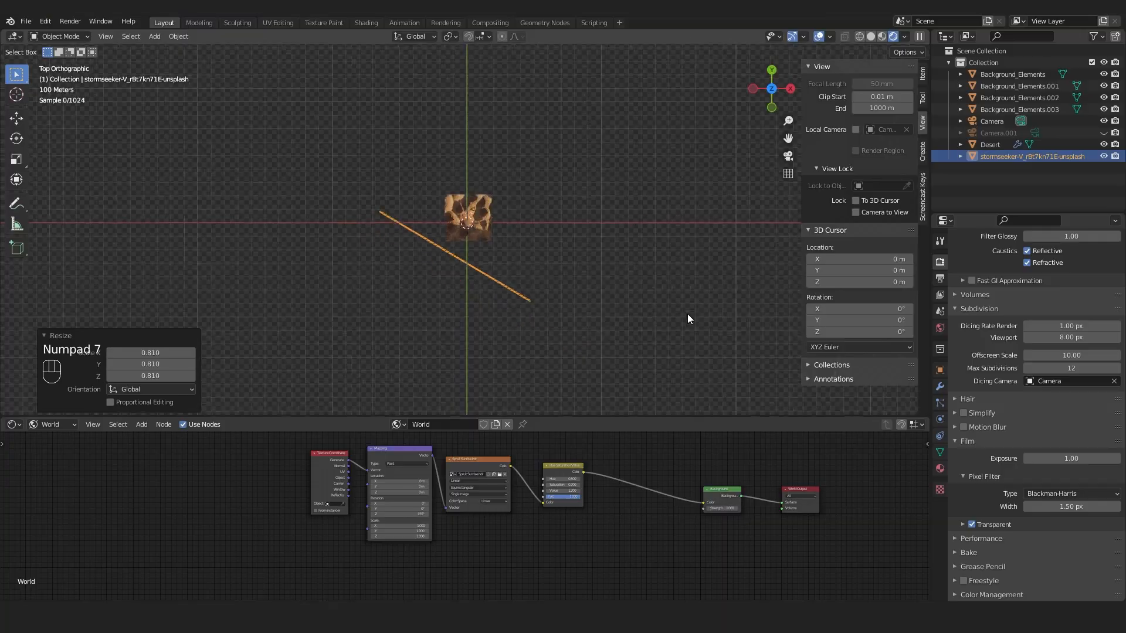
key("g")
left_click(533, 325)
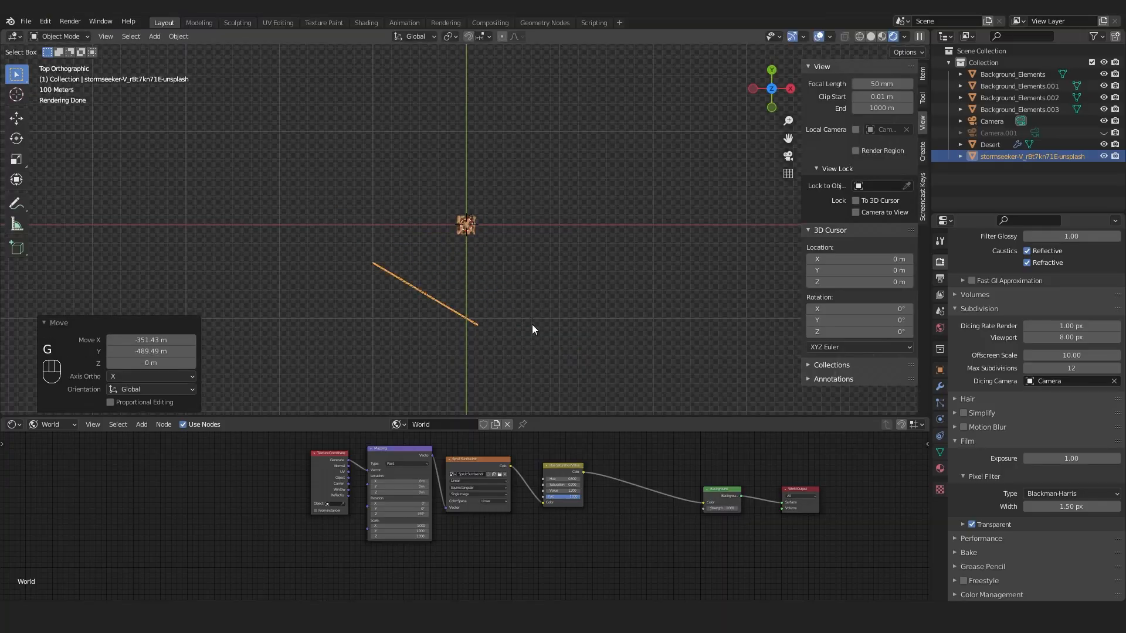
key("KP_0")
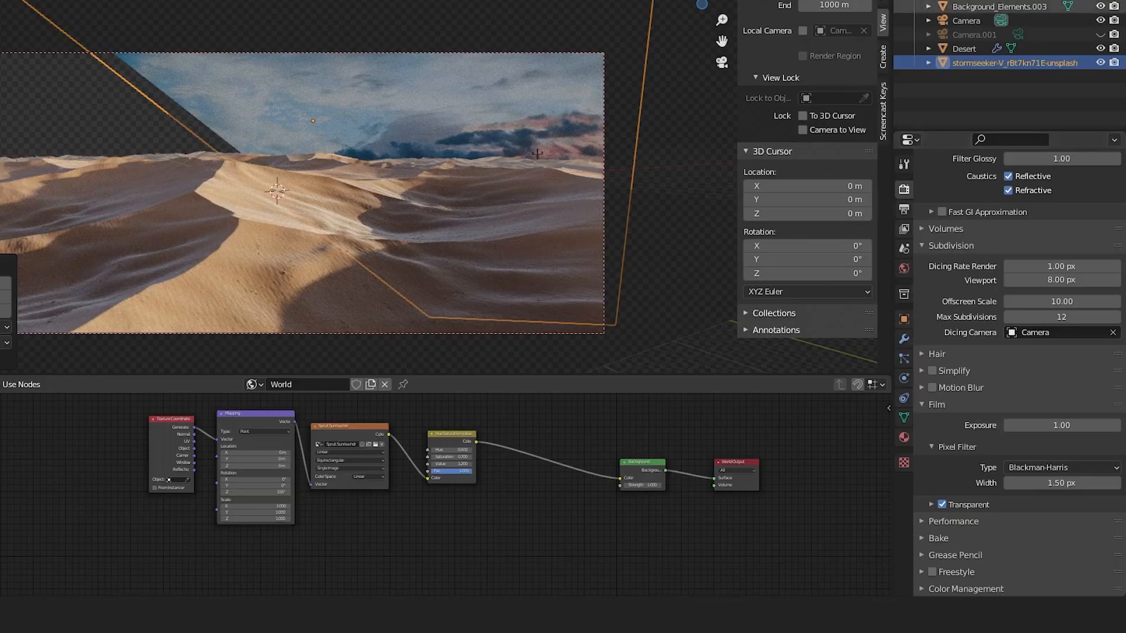
- Set the clip end of both the active camera and the viewport to 10000 m
left_click(973, 21)
left_click(1001, 20)
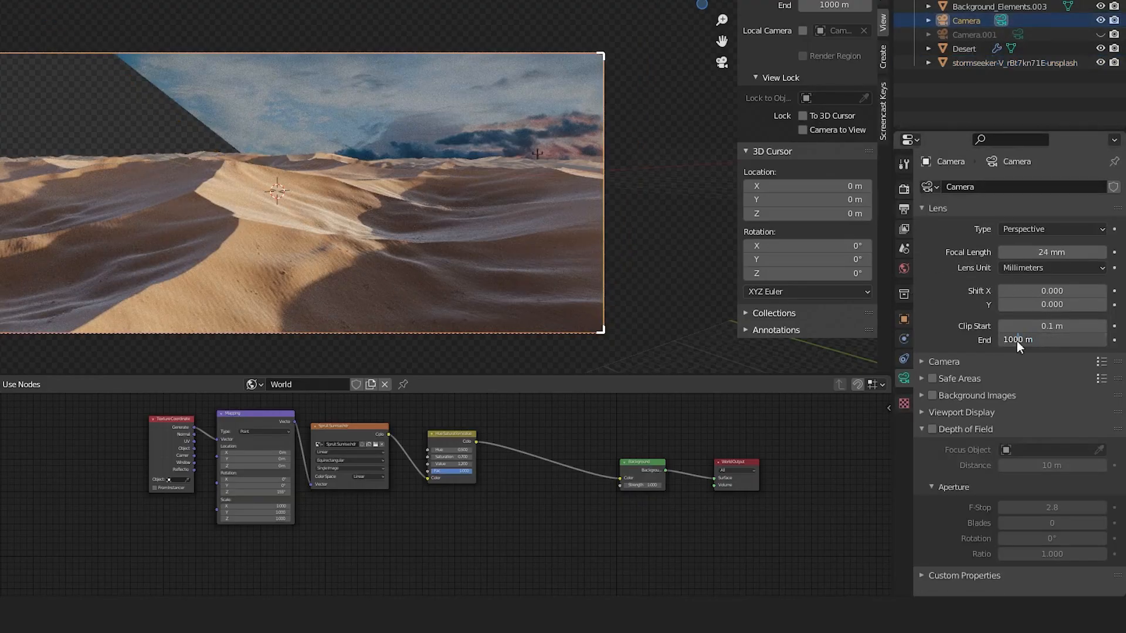
key("Return")
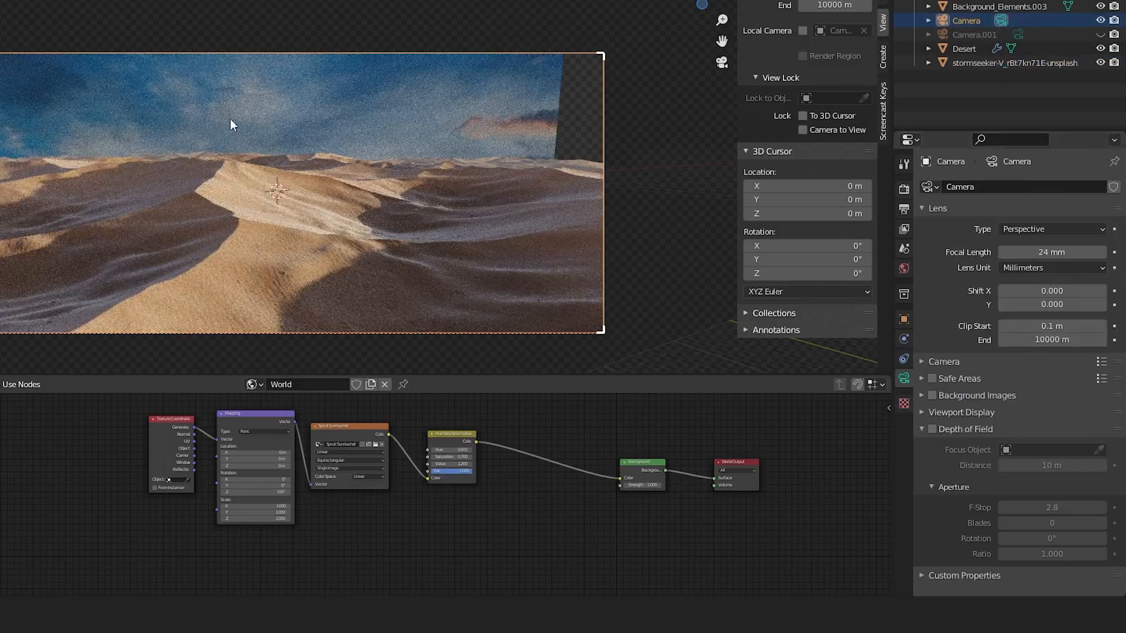
- Scale the sky plane up by about 1.27 and raise it about 188 m along Z
left_click(474, 151)
key("s")
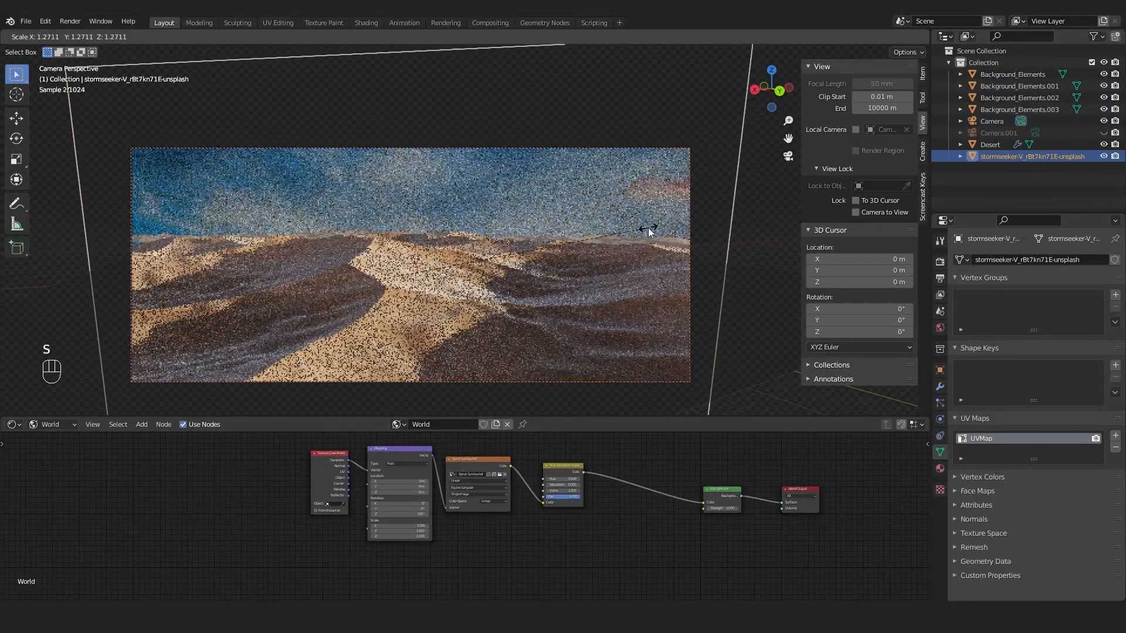
left_click(648, 232)
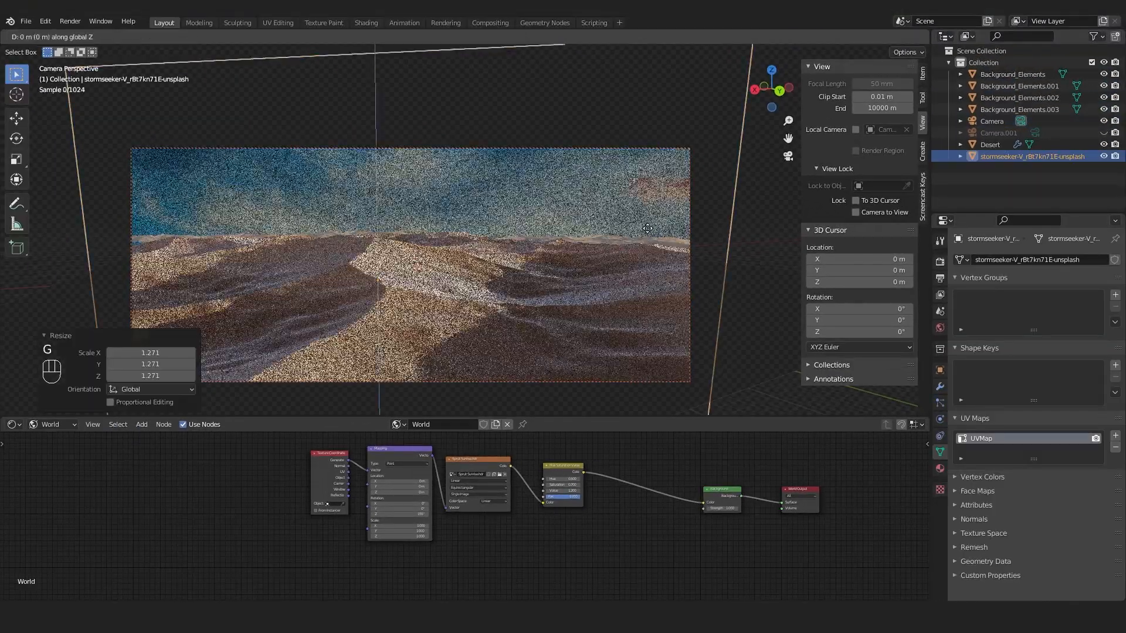
key("g")
key("z")
left_click(653, 156)
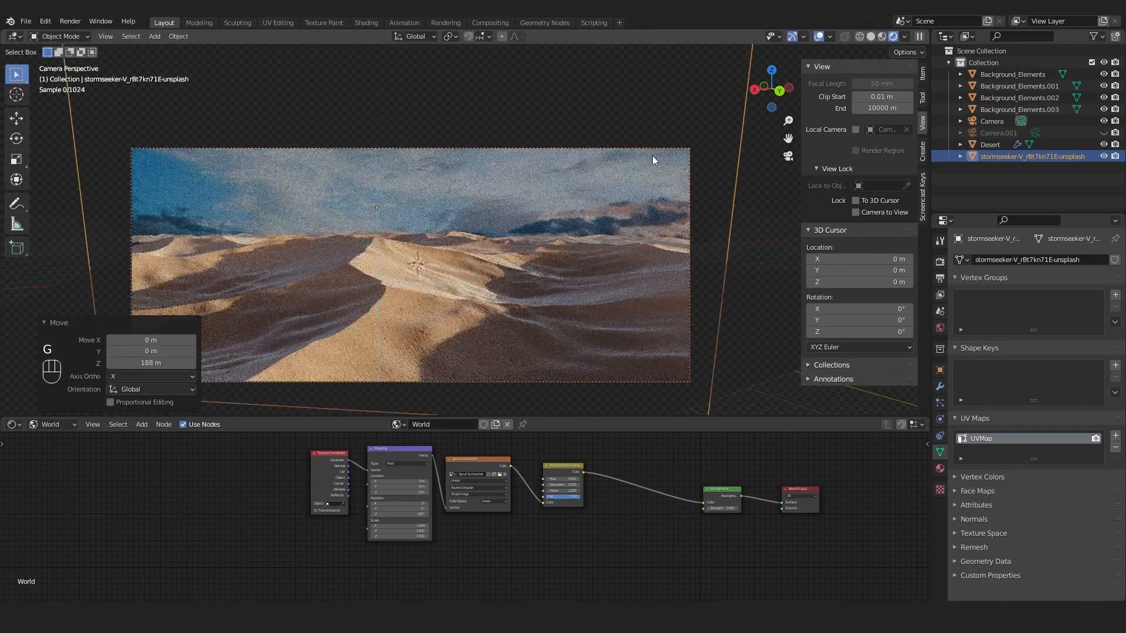
- Shift the sky plane in top view by about -44 m in X and -24 m in Y, and again by about -82 m and -7 m
scroll(726, 302, "down", 3)
key("KP_7")
scroll(457, 296, "down", 3)
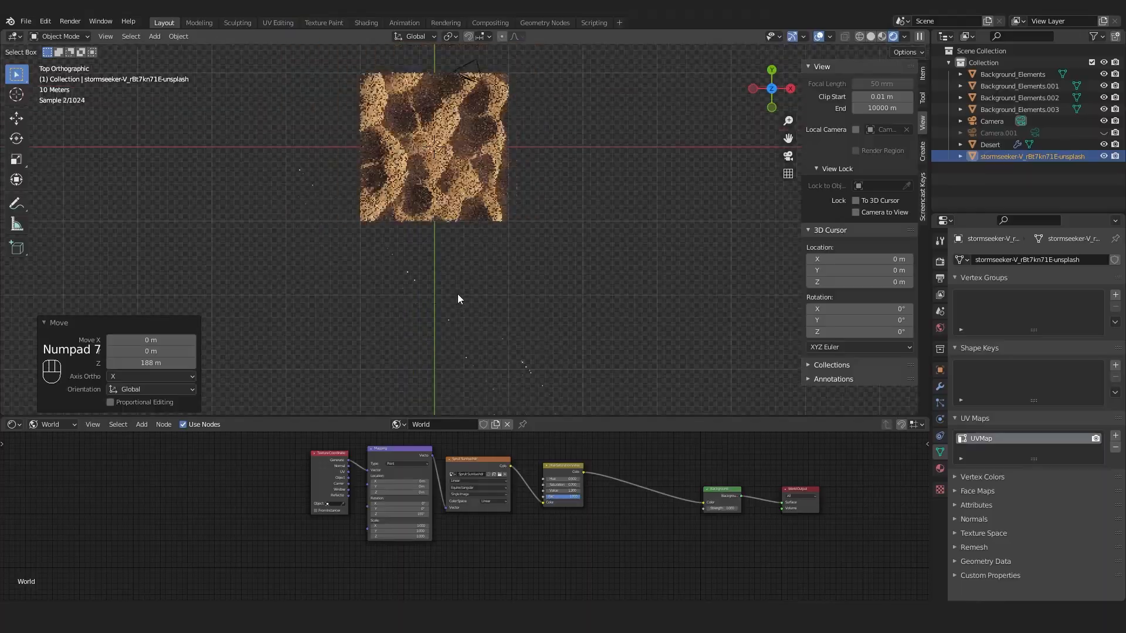
key("g")
left_click(432, 295)
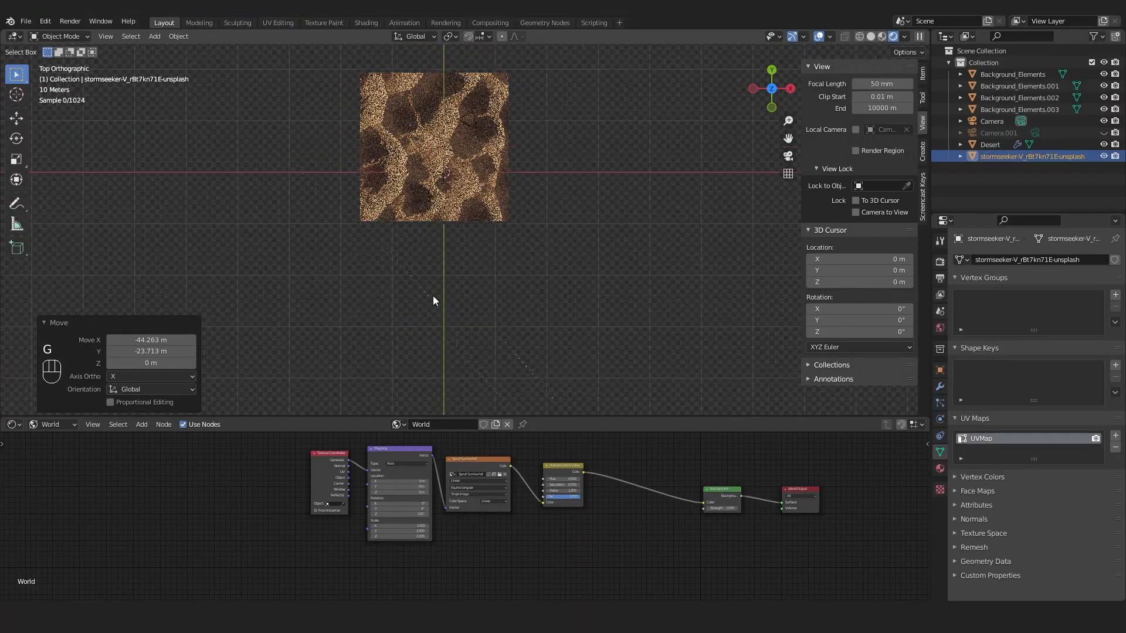
scroll(455, 312, "down", 3)
key("KP_0")
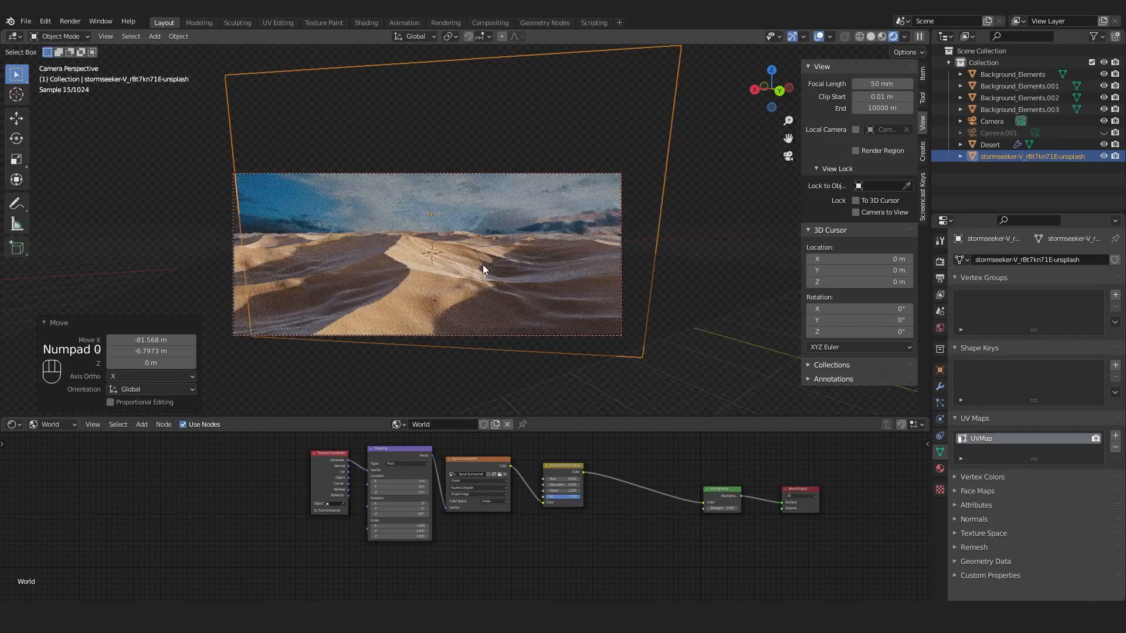
- Move the sky plane about 79 m in X, -17 m in Y and -122 m in Z, and tilt it 24.7° about its local X axis
key("g")
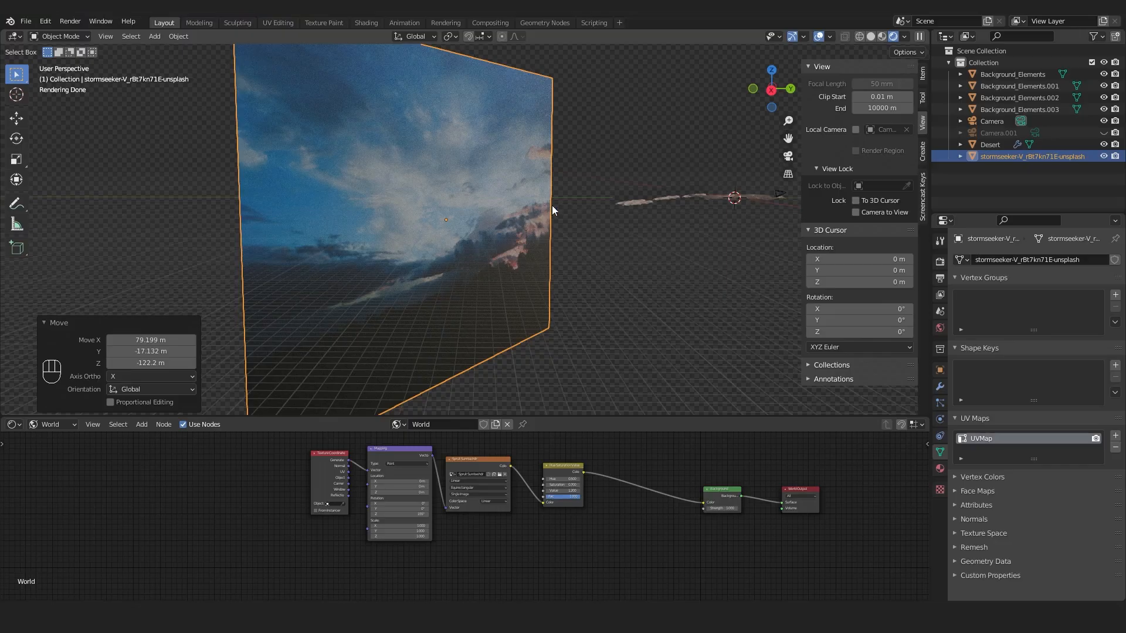
key("r")
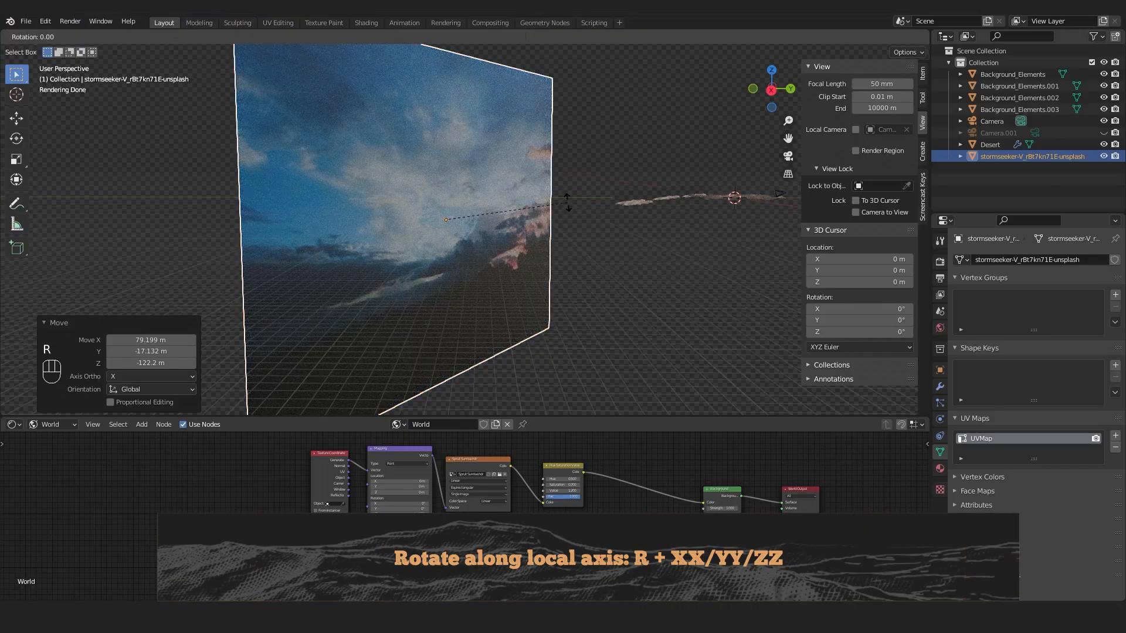
key("x")
key("x")
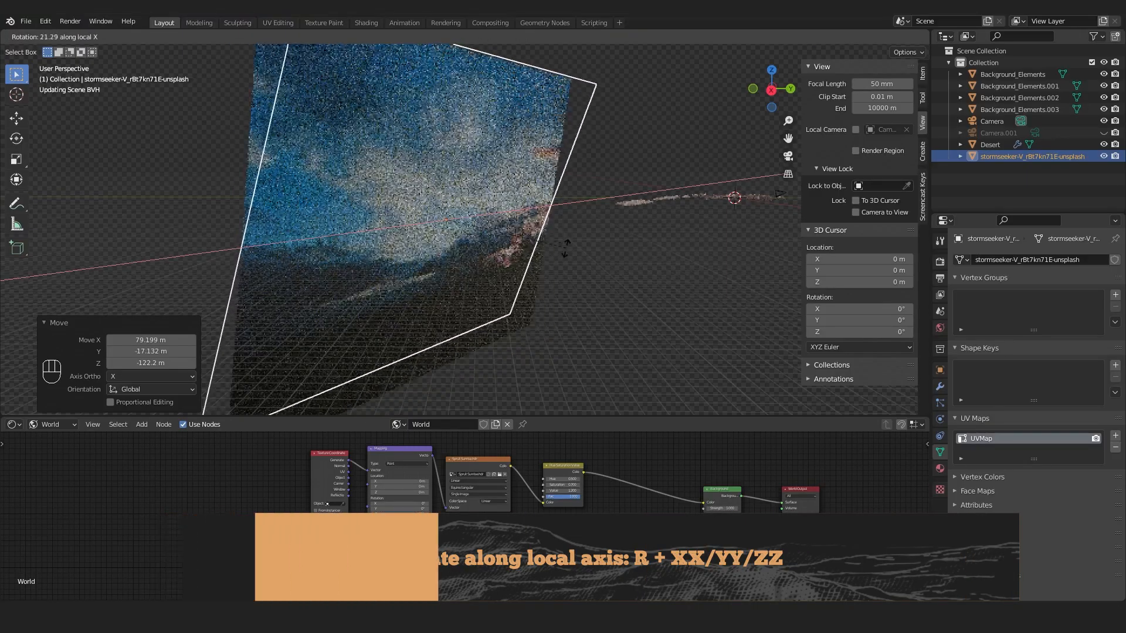
left_click(572, 258)
- In camera view, raise the tilted sky plane about 44 m along Z and deselect it
key("KP_0")
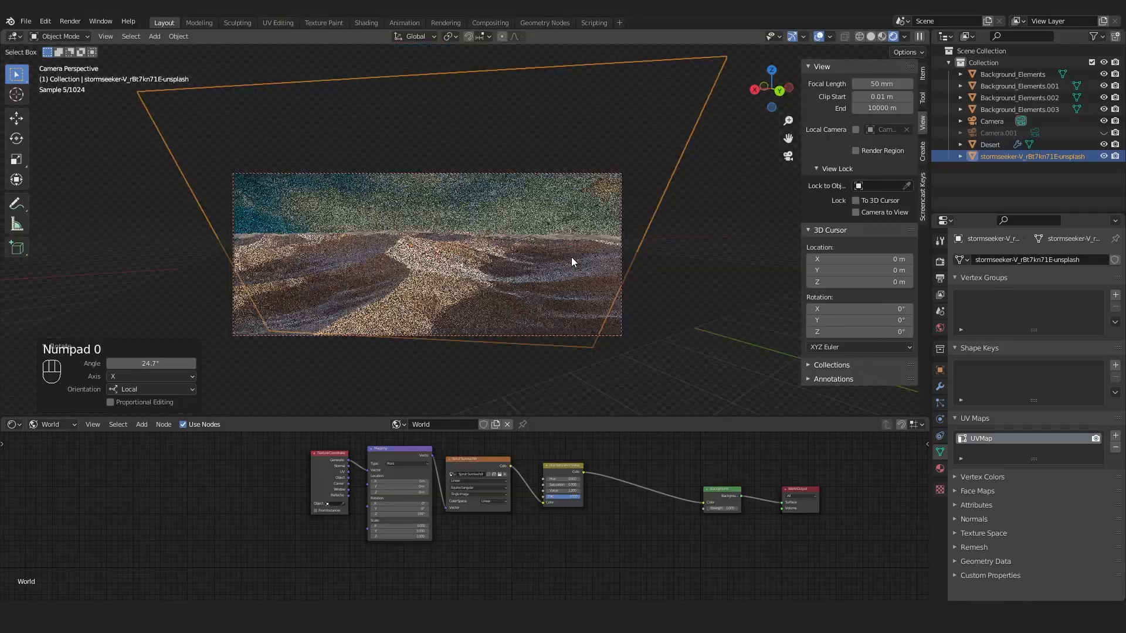
key("g")
key("z")
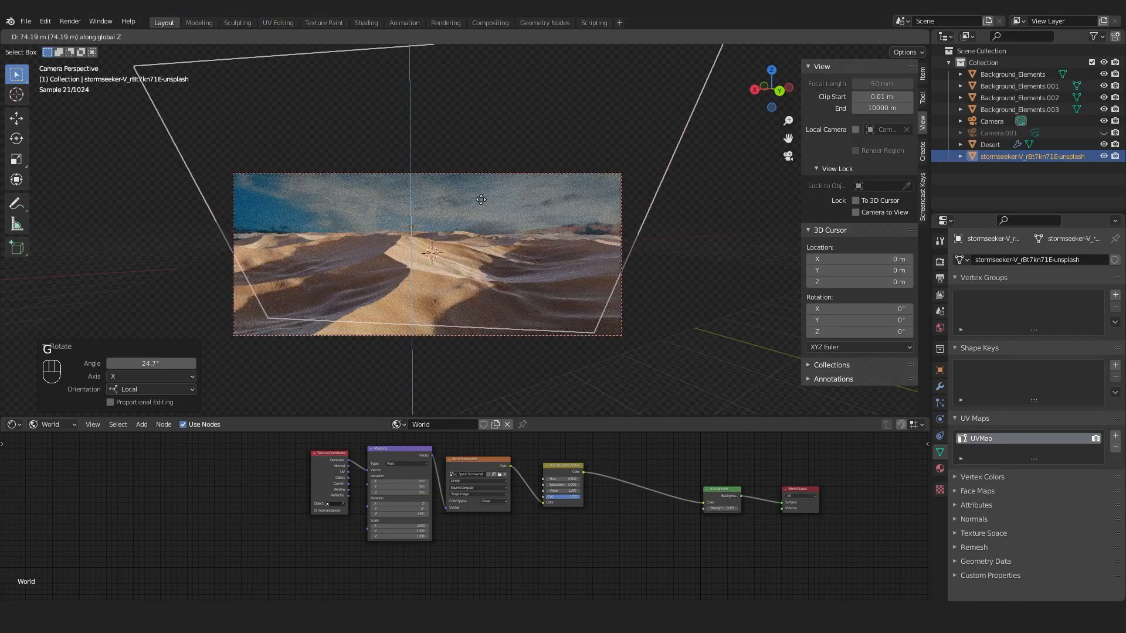
left_click(482, 203)
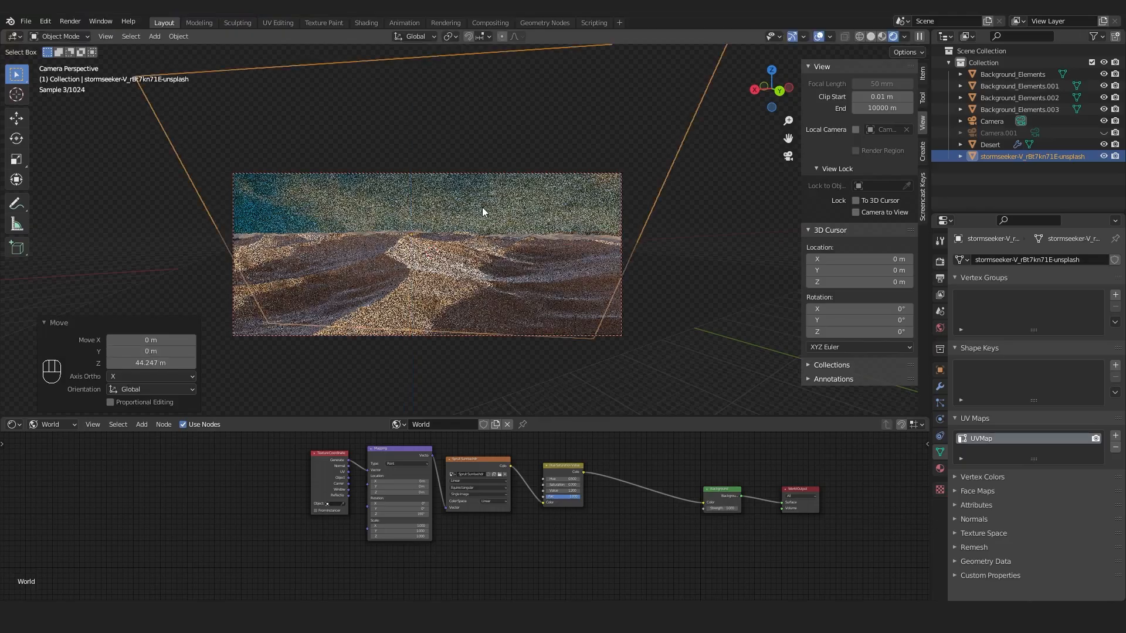
left_click(723, 355)
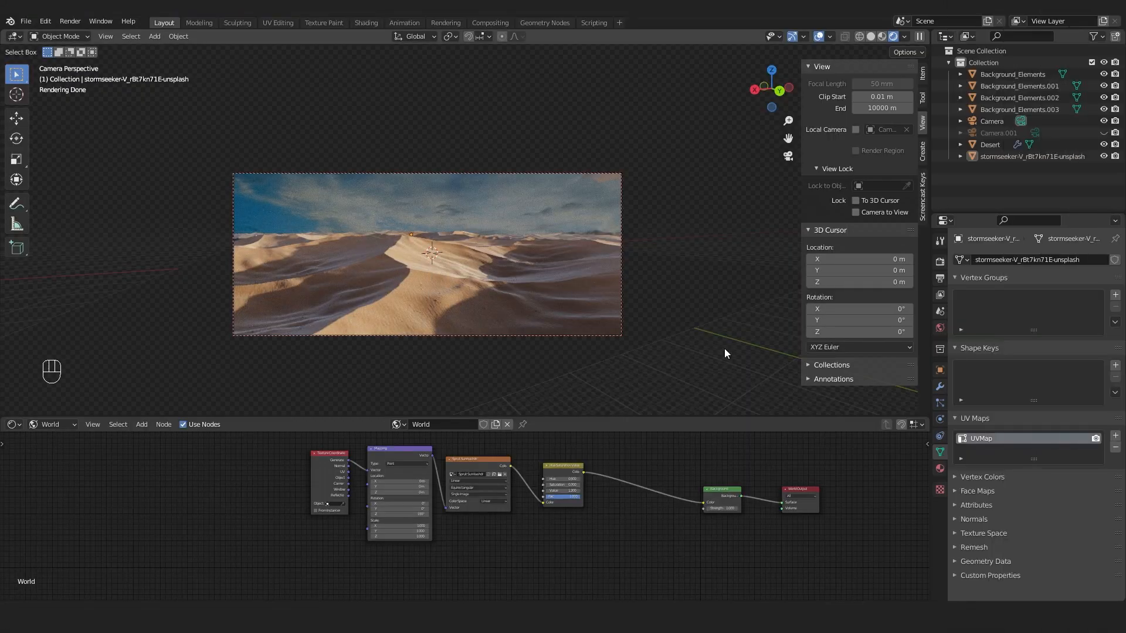
- Select the sky plane, switch the shader editor from World to Object nodes, and move the image texture node away from the Principled BSDF
left_click(329, 199)
left_click(309, 200)
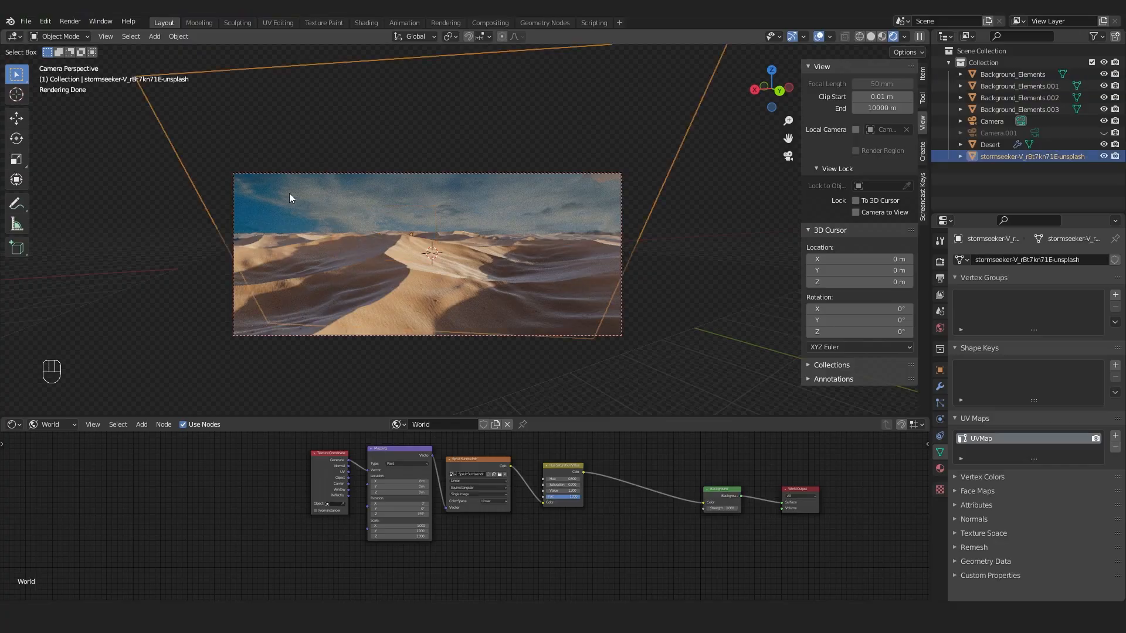
left_click(54, 439)
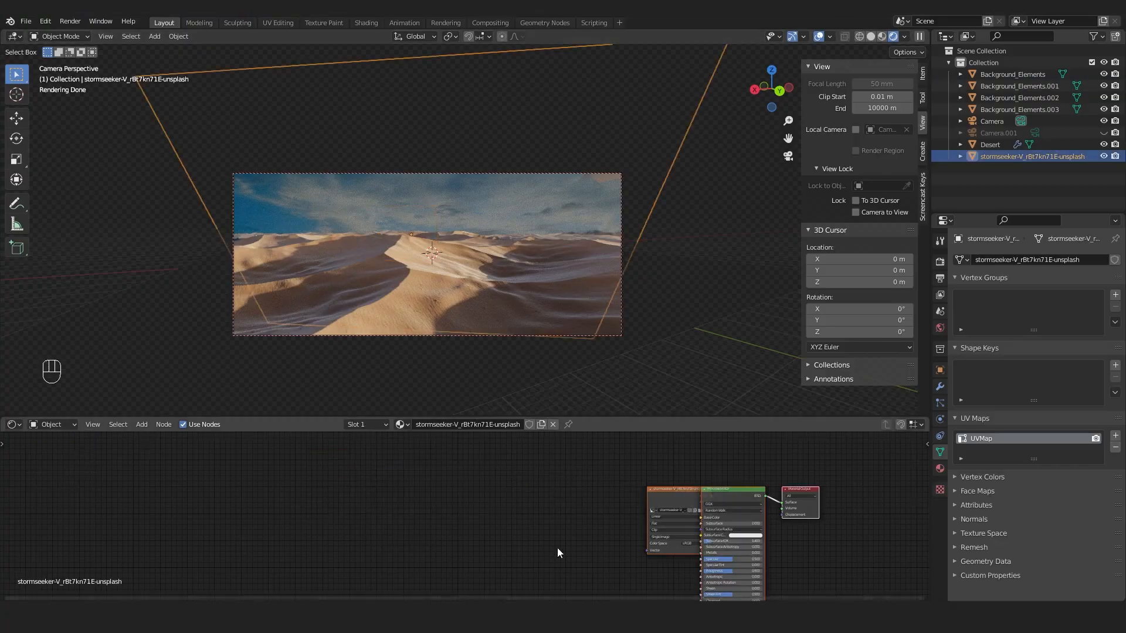
scroll(557, 548, "down", 1)
key("g")
left_click(530, 528)
scroll(776, 539, "up", 2)
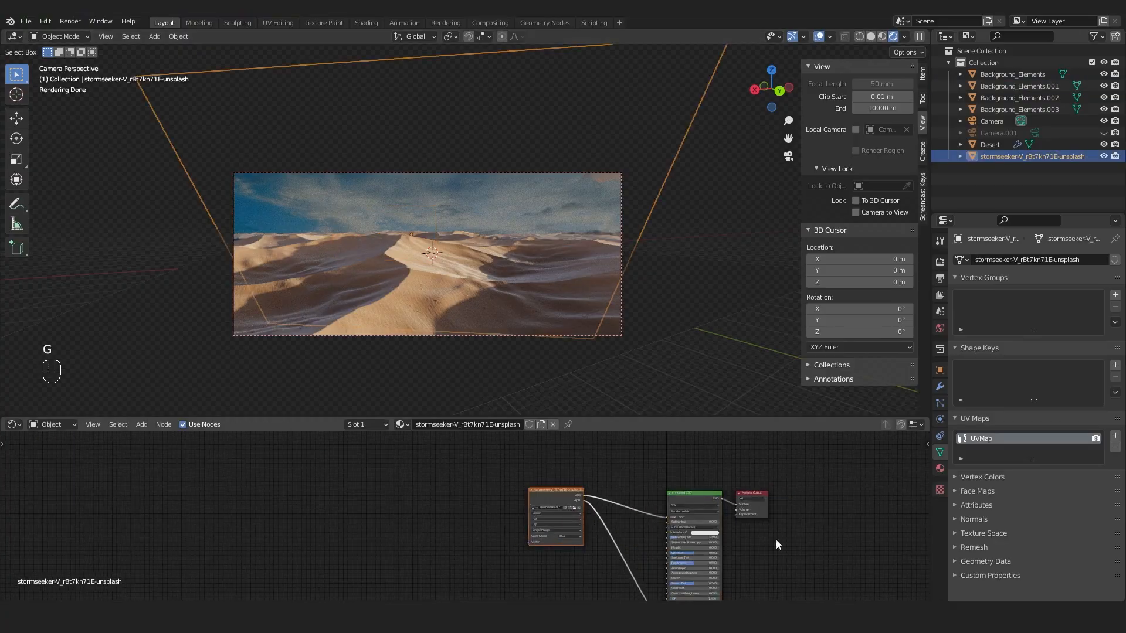
- Enlarge the shader editor and cut the link from the image texture's Alpha output to the Principled BSDF
left_click_drag(712, 576, 586, 460, "alt+shift")
left_click_drag(603, 416, 610, 343)
scroll(550, 424, "up", 3)
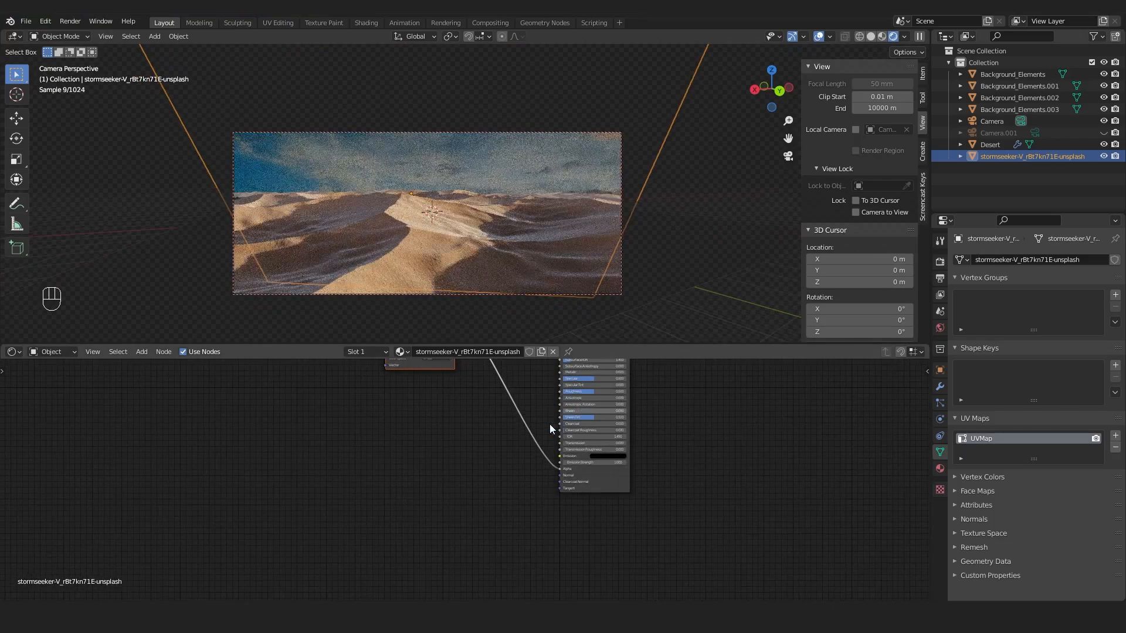
right_click_drag(536, 392, 471, 472, "ctrl")
key("Home")
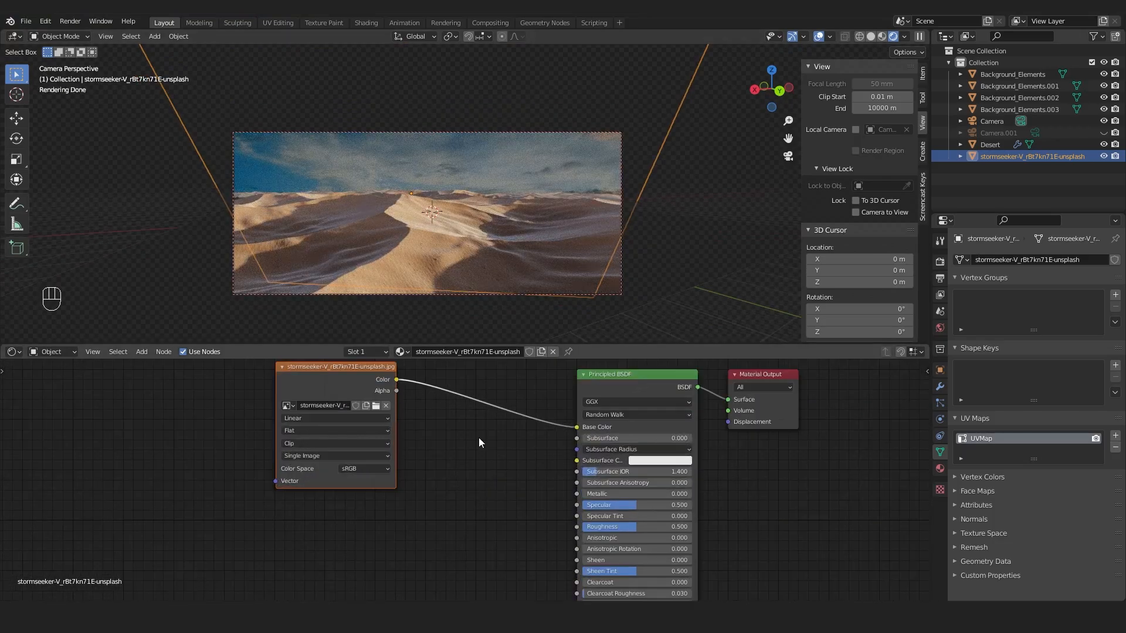
- Insert a Hue Saturation Value node between the sky image's Color output and the Principled BSDF's Base Color
key("shift+a")
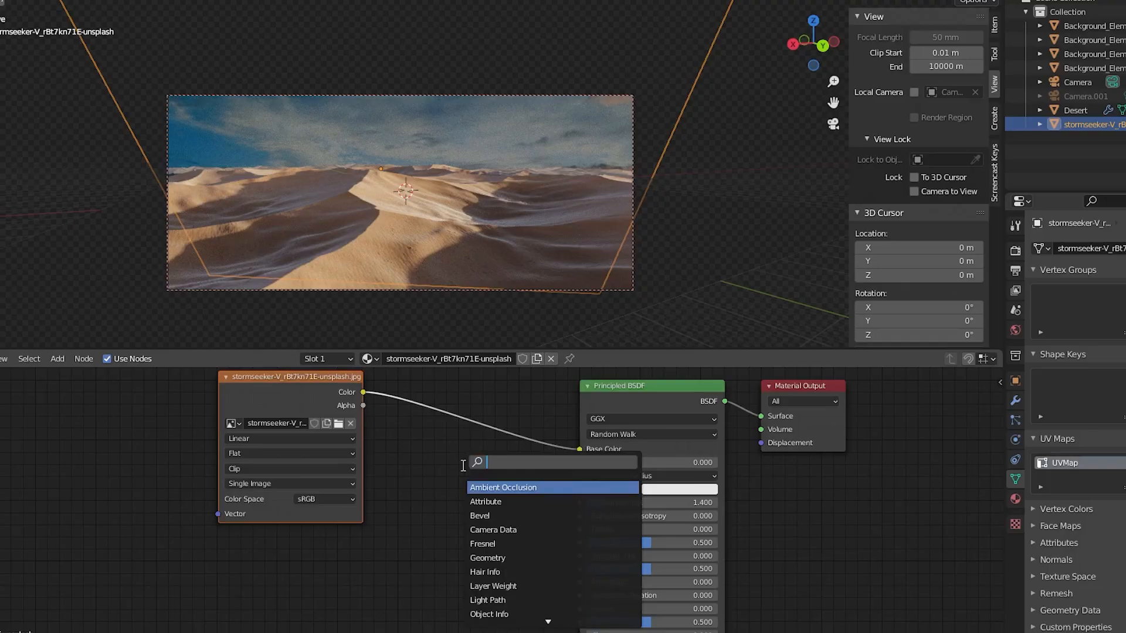
type("hue")
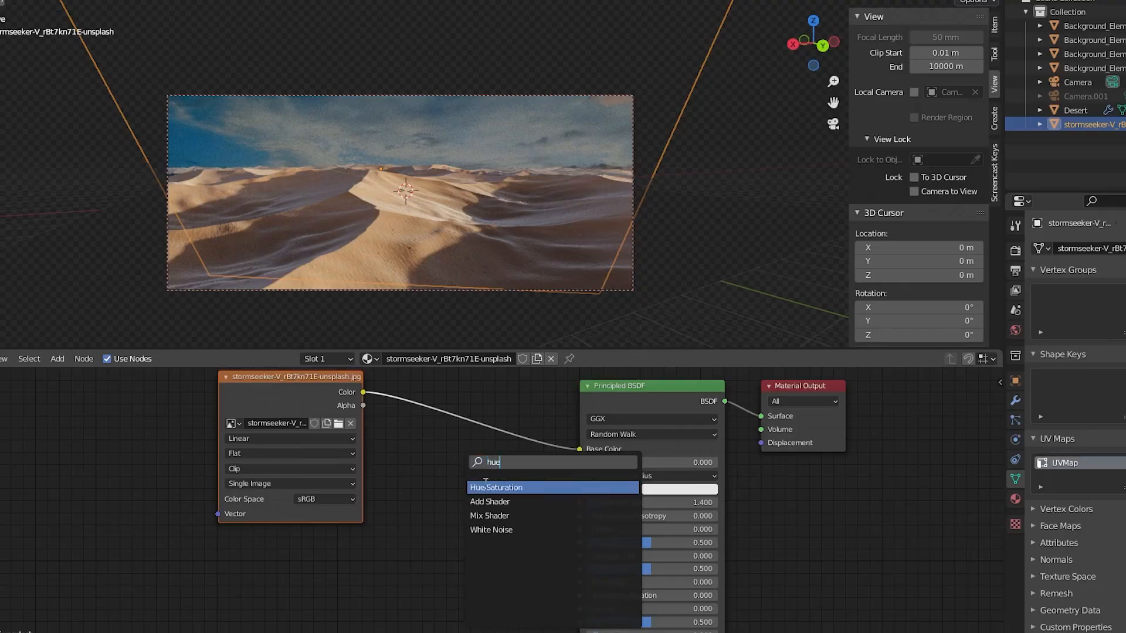
left_click(486, 485)
left_click(469, 446)
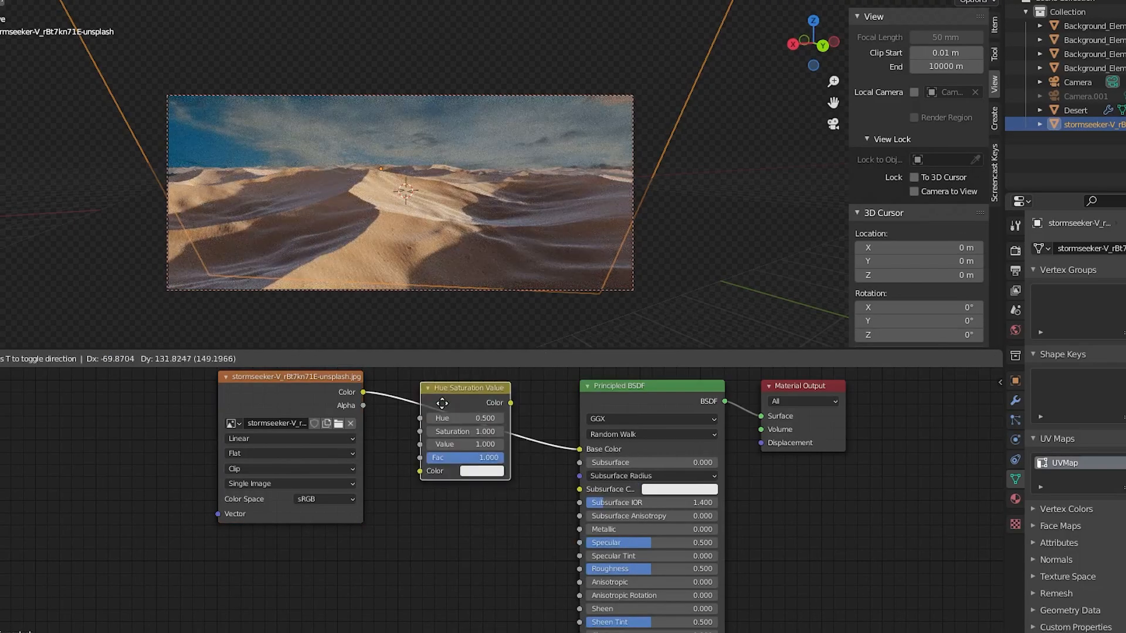
scroll(460, 432, "up", 2)
middle_click_drag(460, 432, 427, 531)
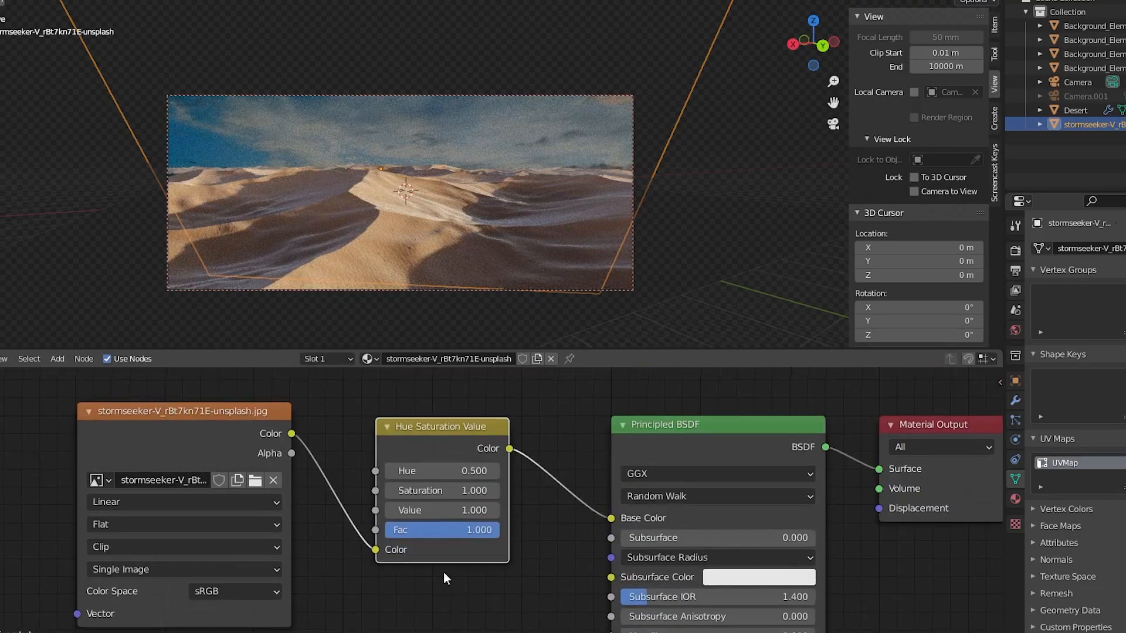
- Set the Hue Saturation Value node's Saturation to 0.5
left_click(444, 494)
type("0.5")
key("Return")
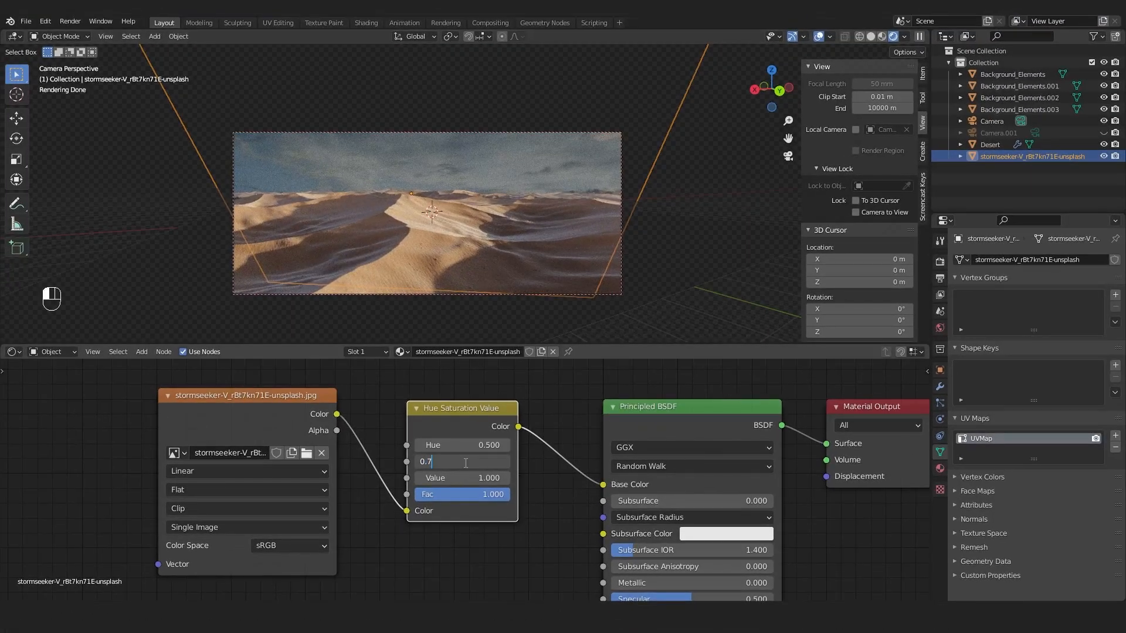
- Set the Hue Saturation Value node's Saturation to 0.7
key("Return")
scroll(544, 545, "down", 2)
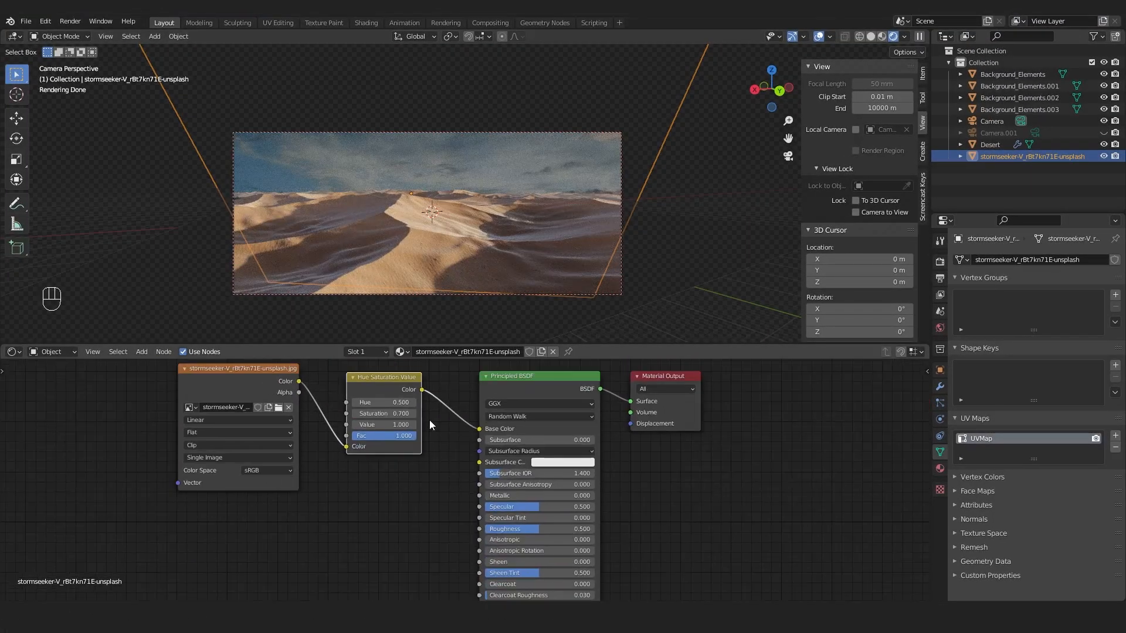
- Connect the Hue Saturation Value node's Color output also to the Principled BSDF's Emission input and set Emission Strength to 0.4
left_click_drag(421, 395, 457, 541)
middle_click_drag(460, 546, 439, 474)
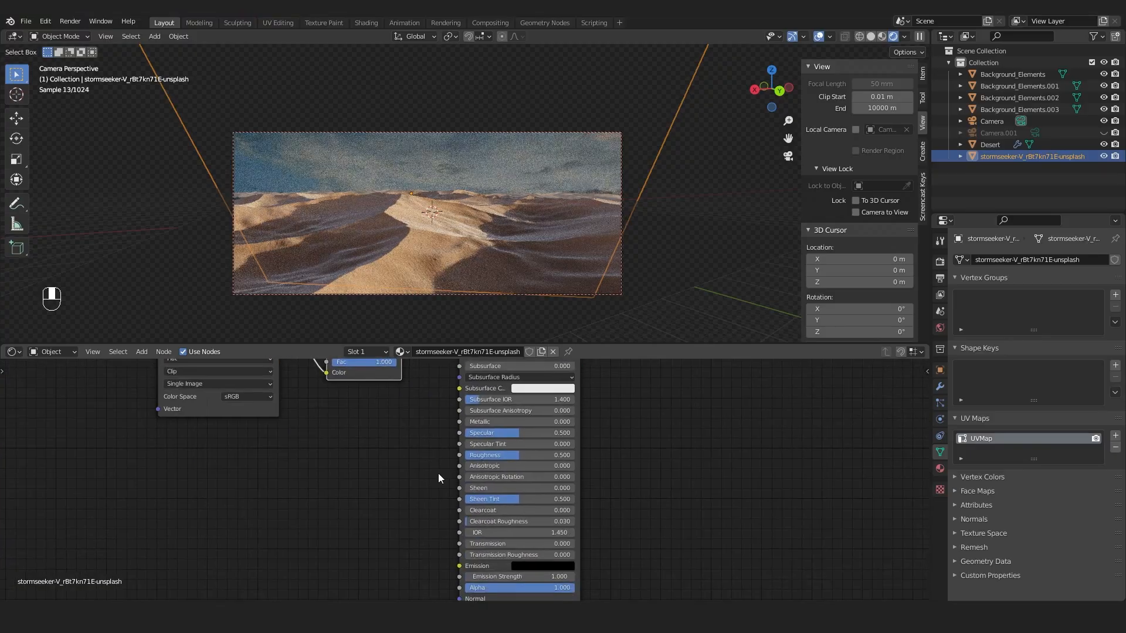
scroll(438, 469, "down", 3)
scroll(435, 362, "down", 1)
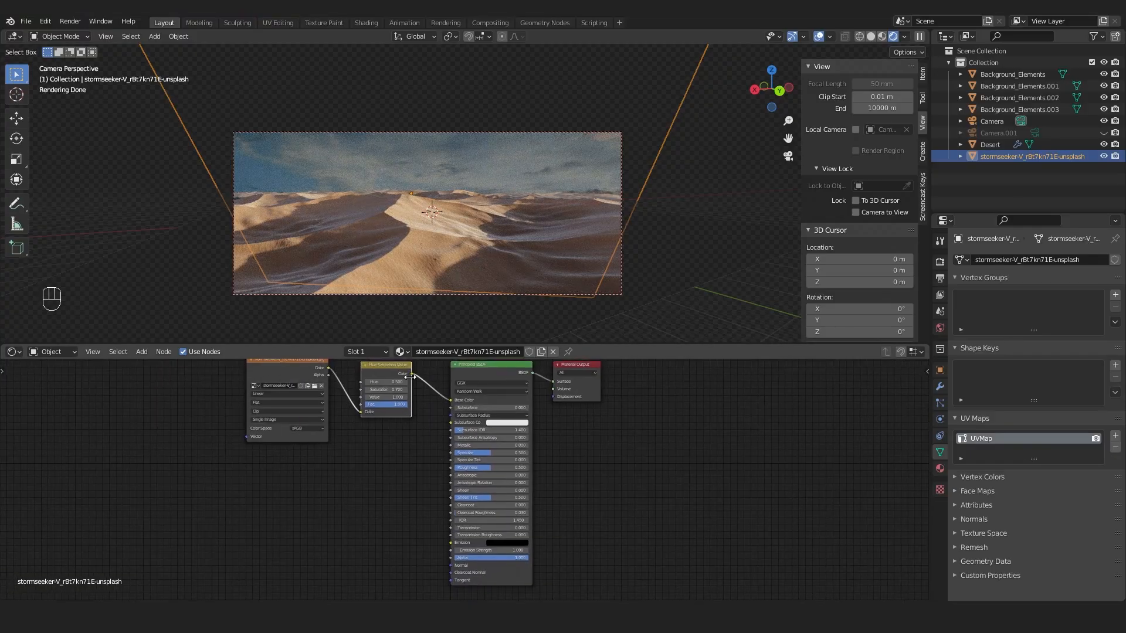
left_click_drag(411, 375, 422, 494)
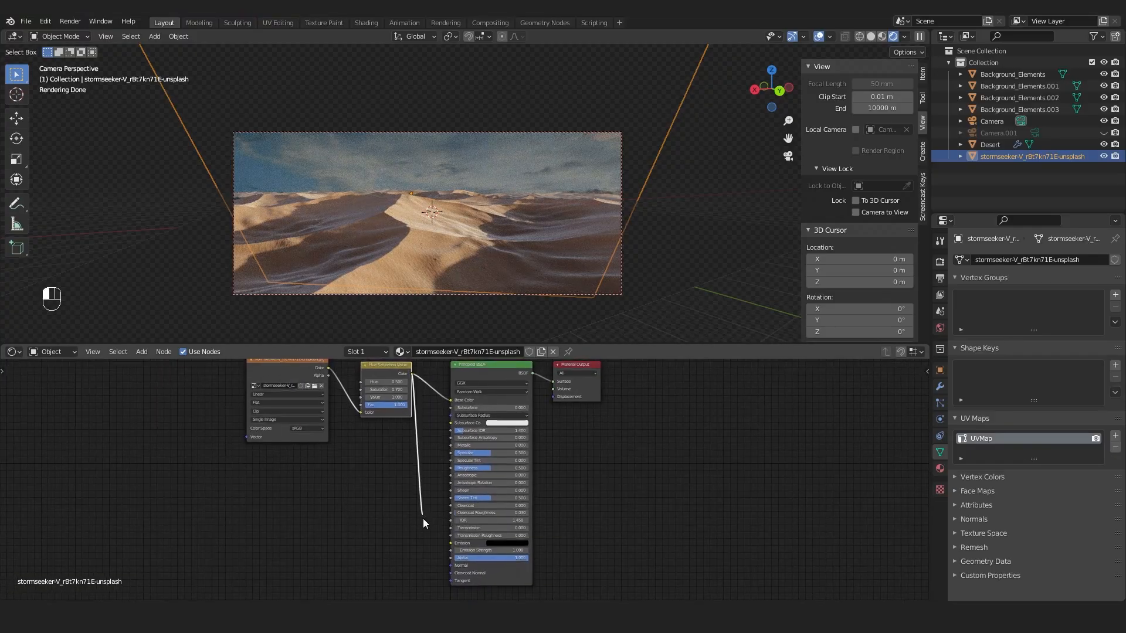
left_click_drag(443, 539, 450, 543)
scroll(448, 544, "up", 4)
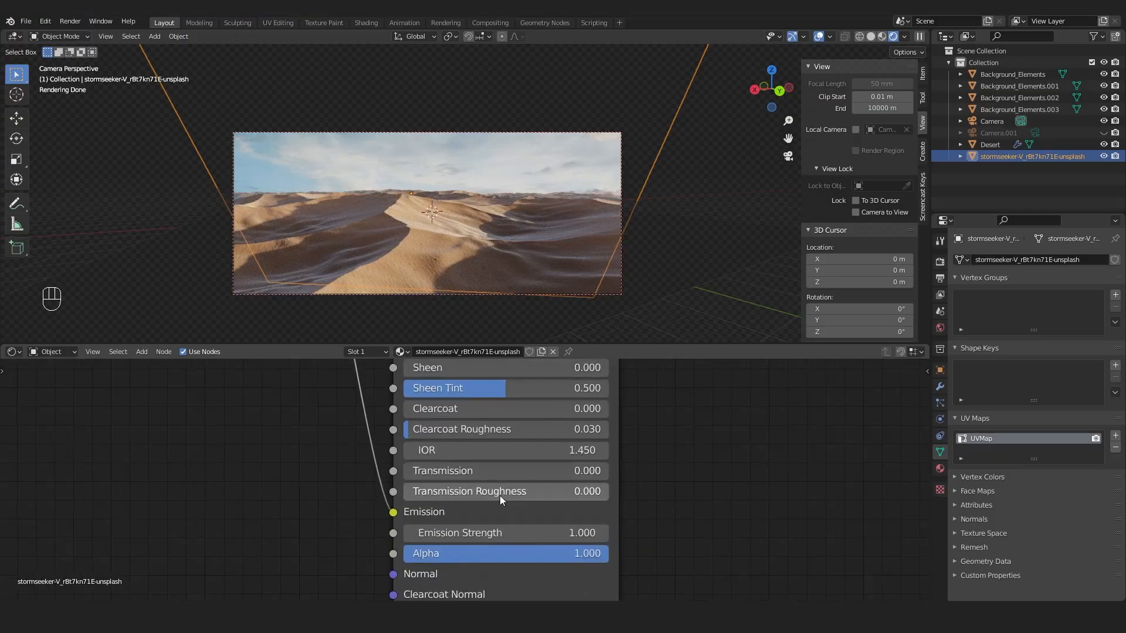
left_click_drag(545, 534, 516, 534)
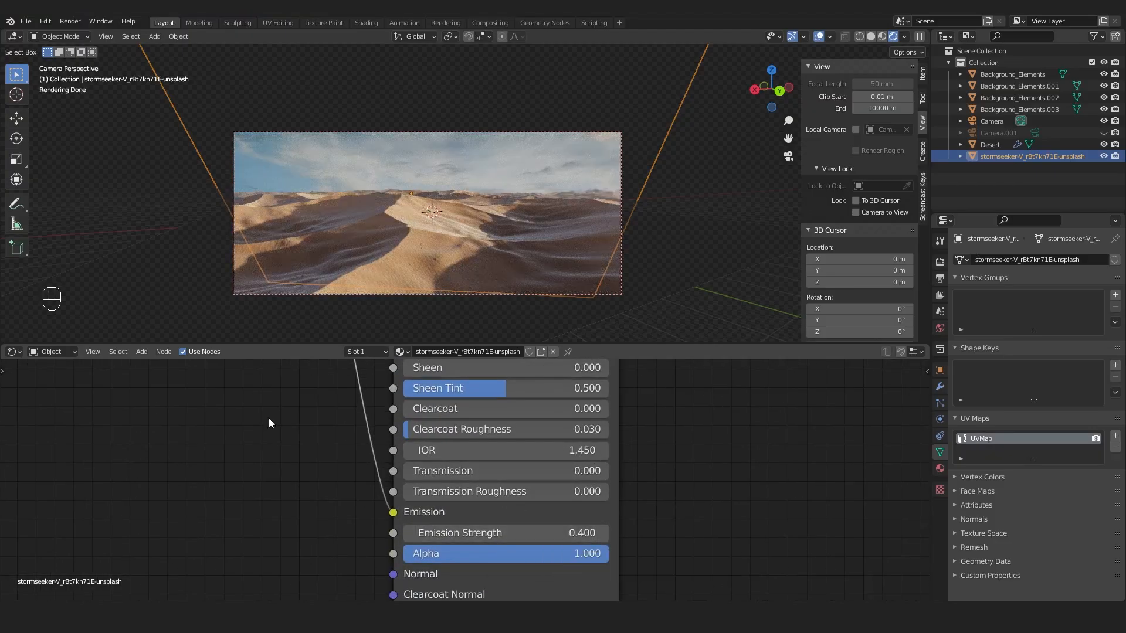
- Set the Hue Saturation Value node's Saturation to 0.8
scroll(213, 418, "down", 5)
middle_click_drag(330, 380, 357, 519)
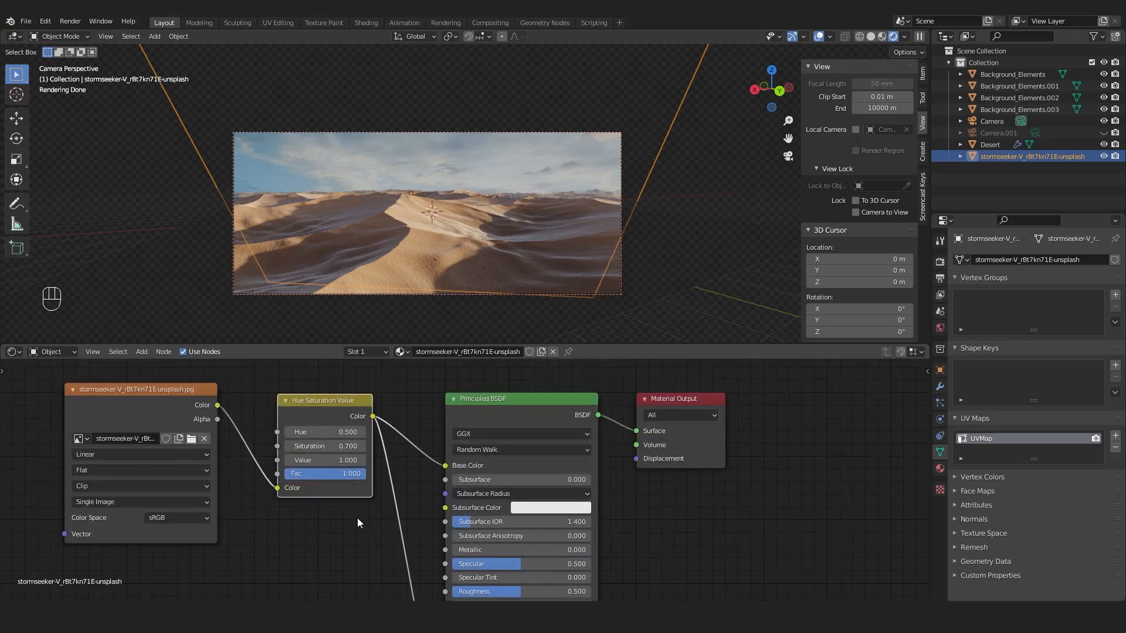
scroll(337, 437, "up", 6)
middle_click_drag(337, 437, 357, 449)
type("0")
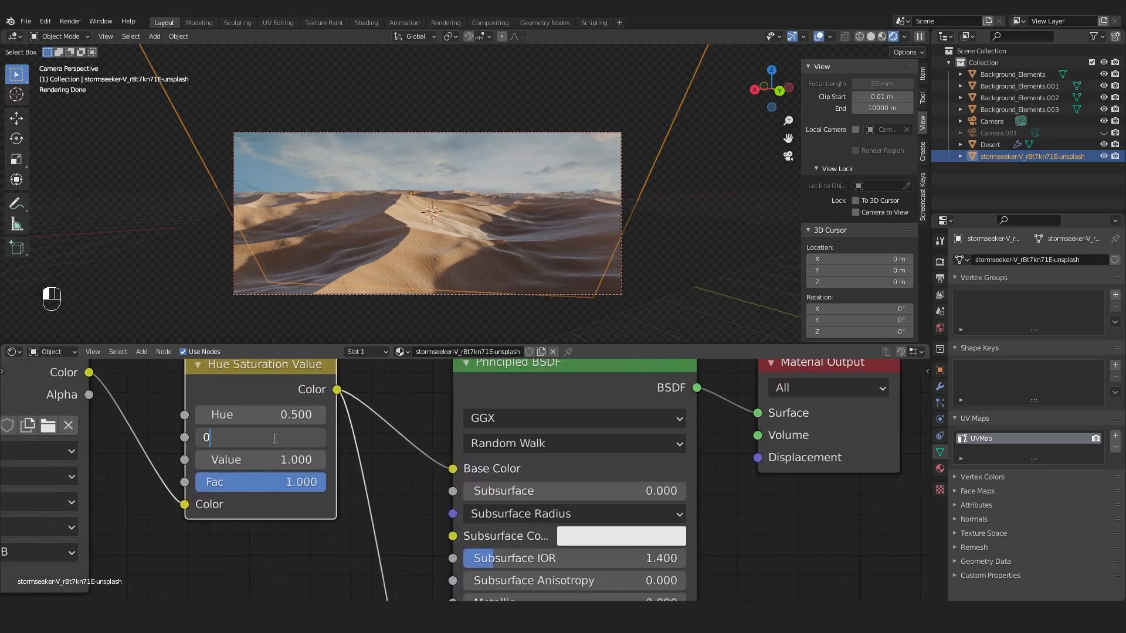
type(".8")
key("Return")
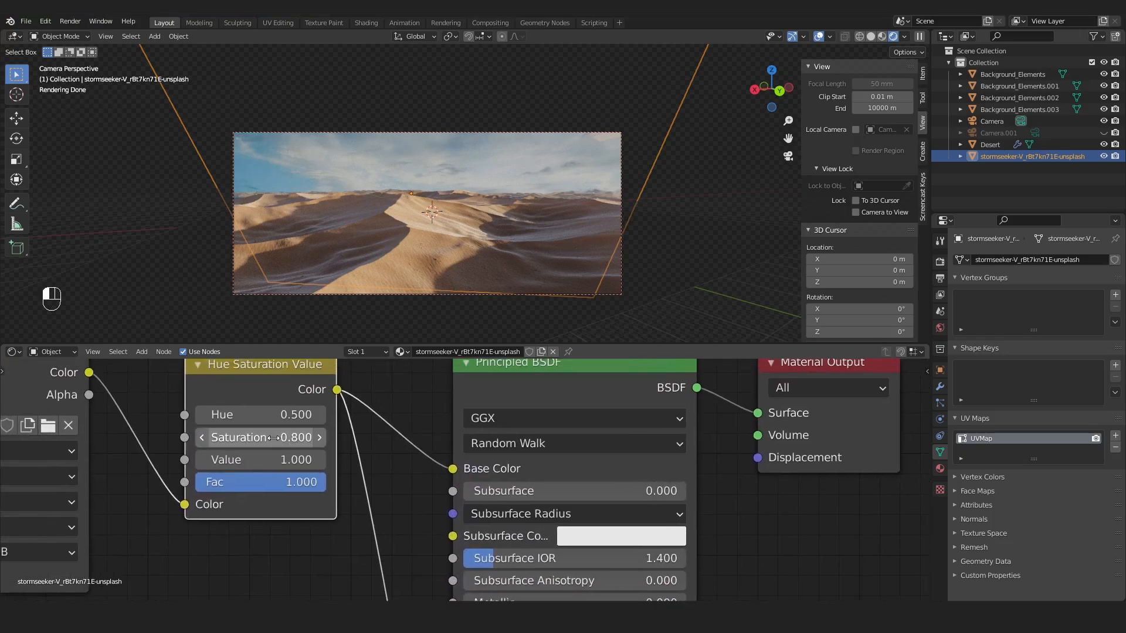
- Lower the sky plane about 24.4 m along Z in the maximized camera view, inspect the horizon, and restore the split layout
key("ctrl+space")
key("g")
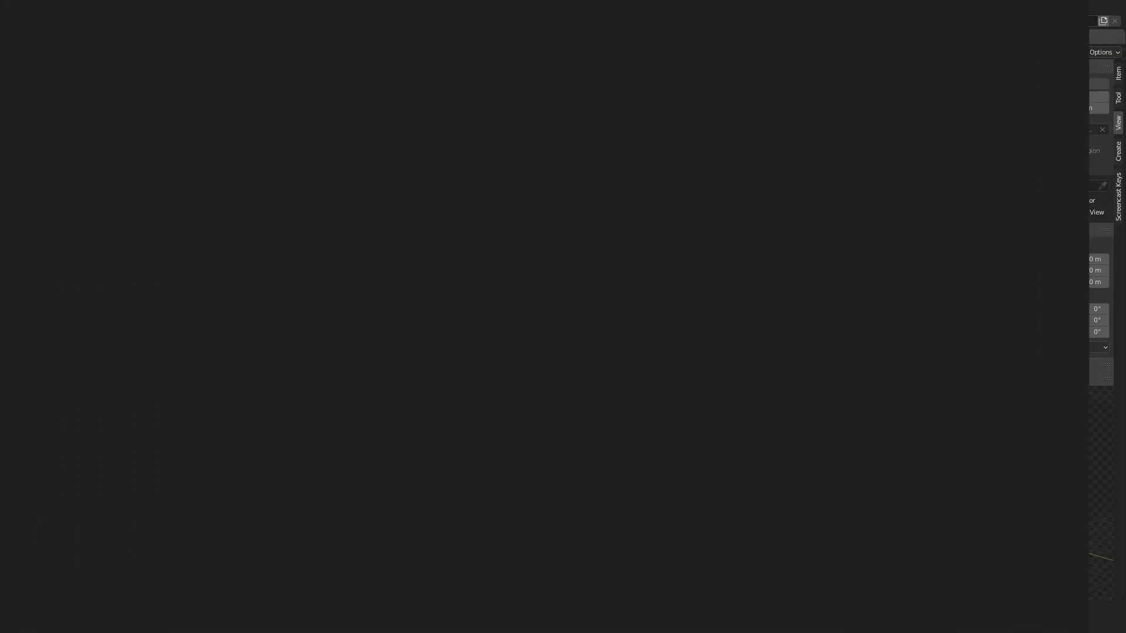
left_click(89, 354)
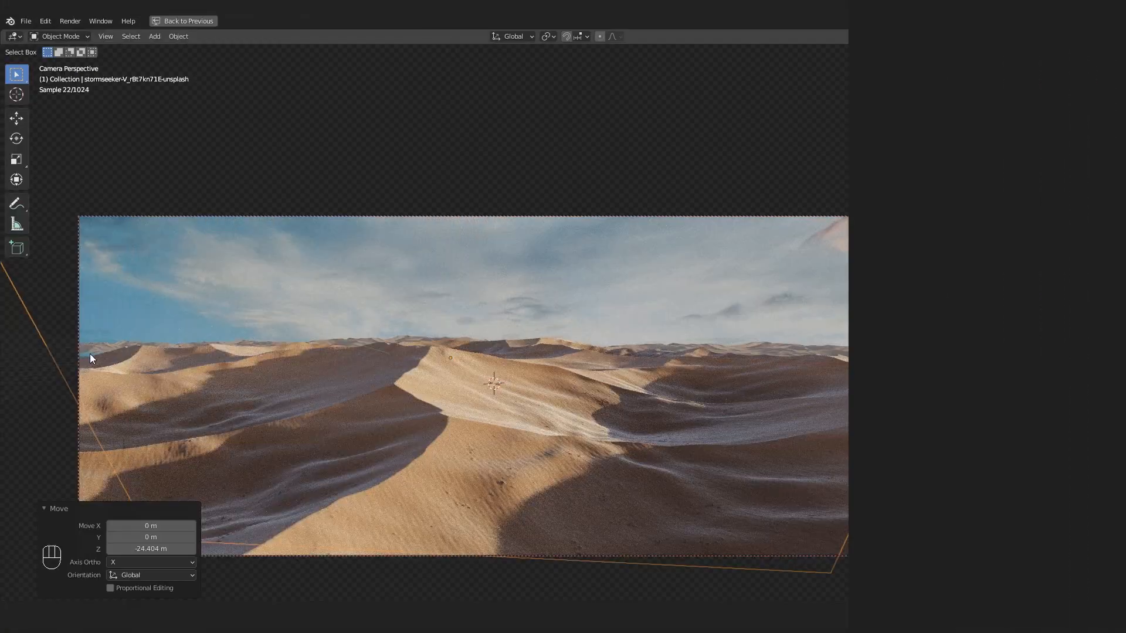
scroll(94, 353, "up", 3)
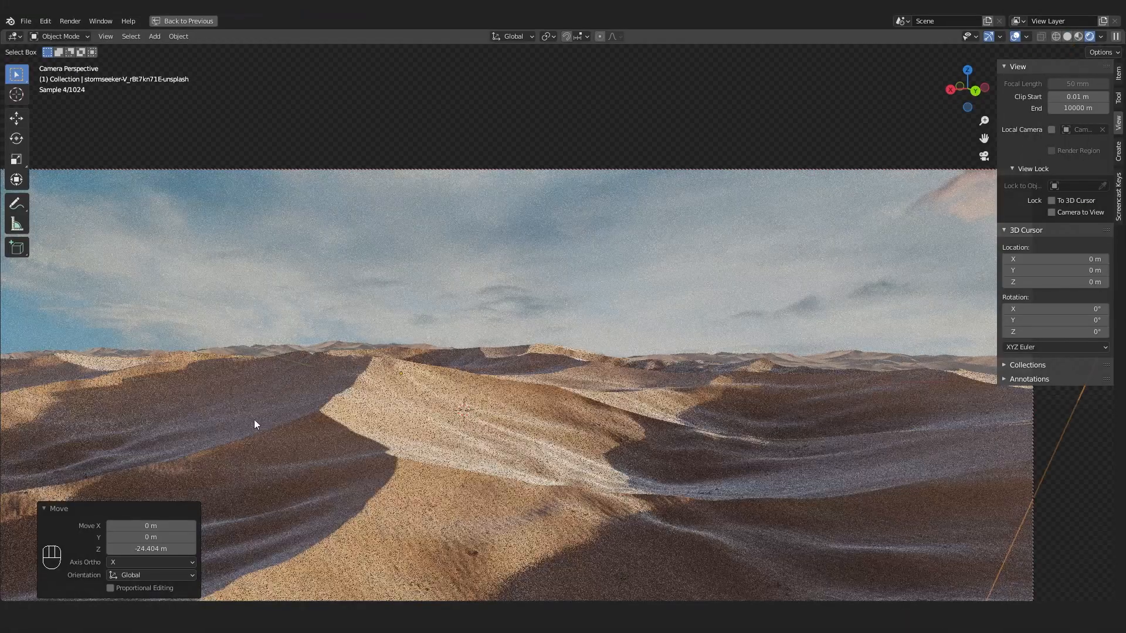
middle_click_drag(381, 424, 676, 417, "shift")
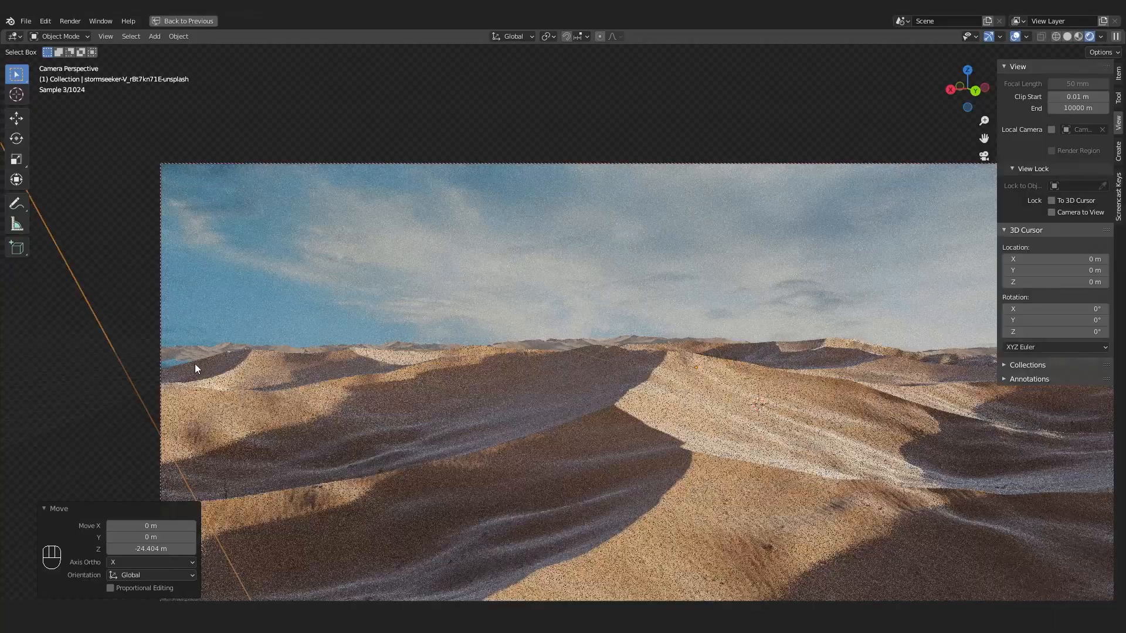
scroll(671, 414, "down", 2)
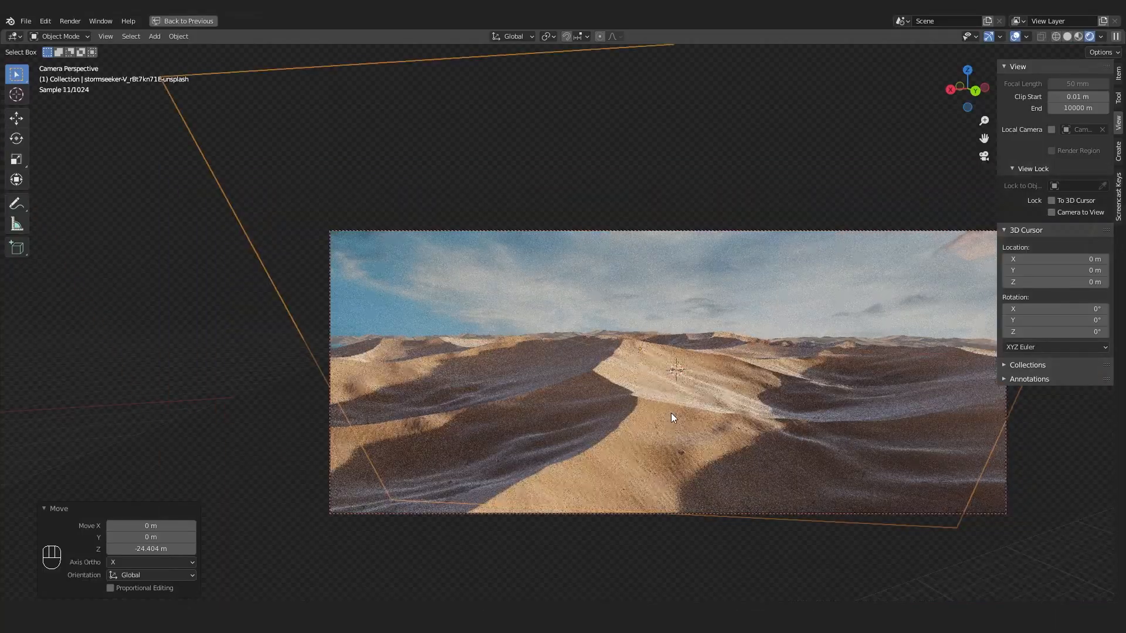
key("ctrl+space")
scroll(528, 273, "down", 2)
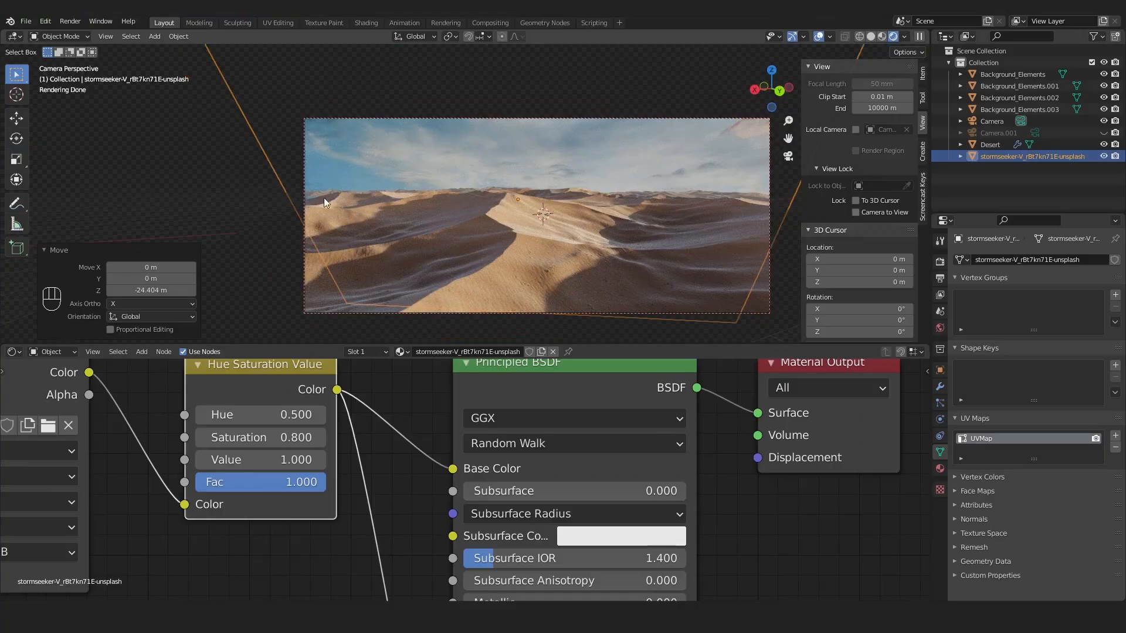
- Try to move the camera closer to the dunes with Camera to View locked
left_click(992, 121)
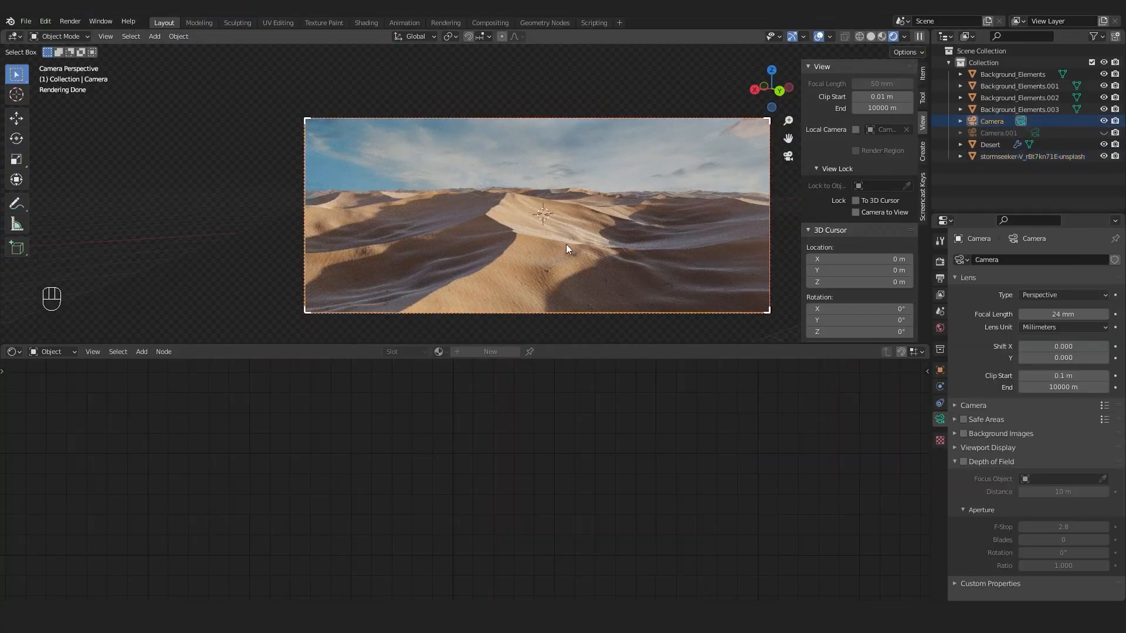
left_click(887, 213)
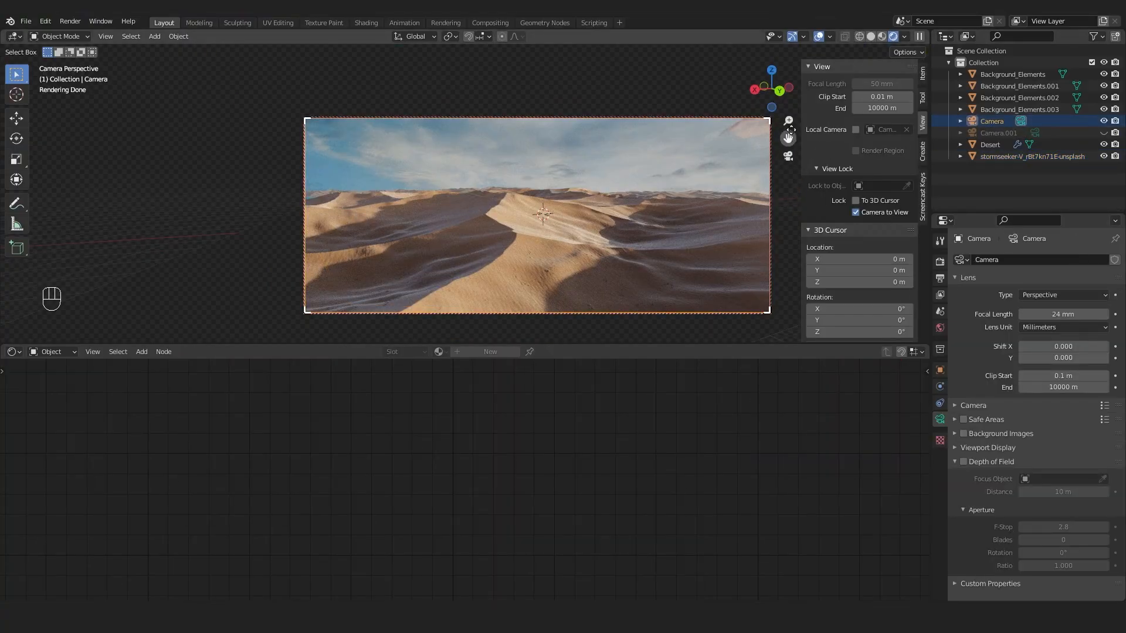
left_click(788, 121)
left_click_drag(789, 120, 788, 108)
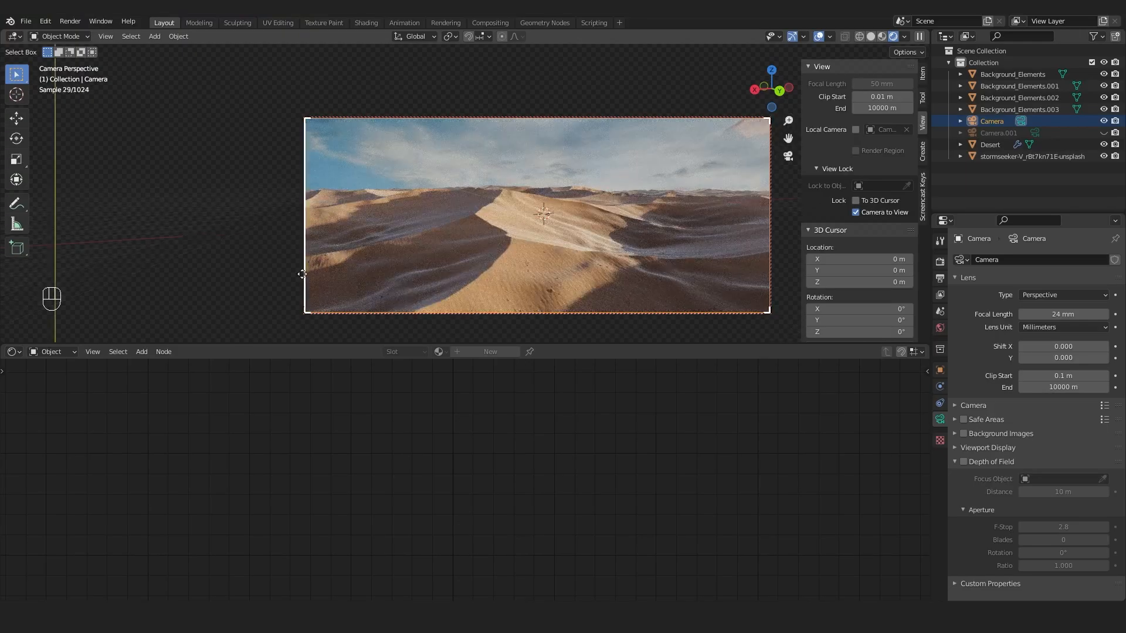
left_click(202, 261)
left_click(282, 259)
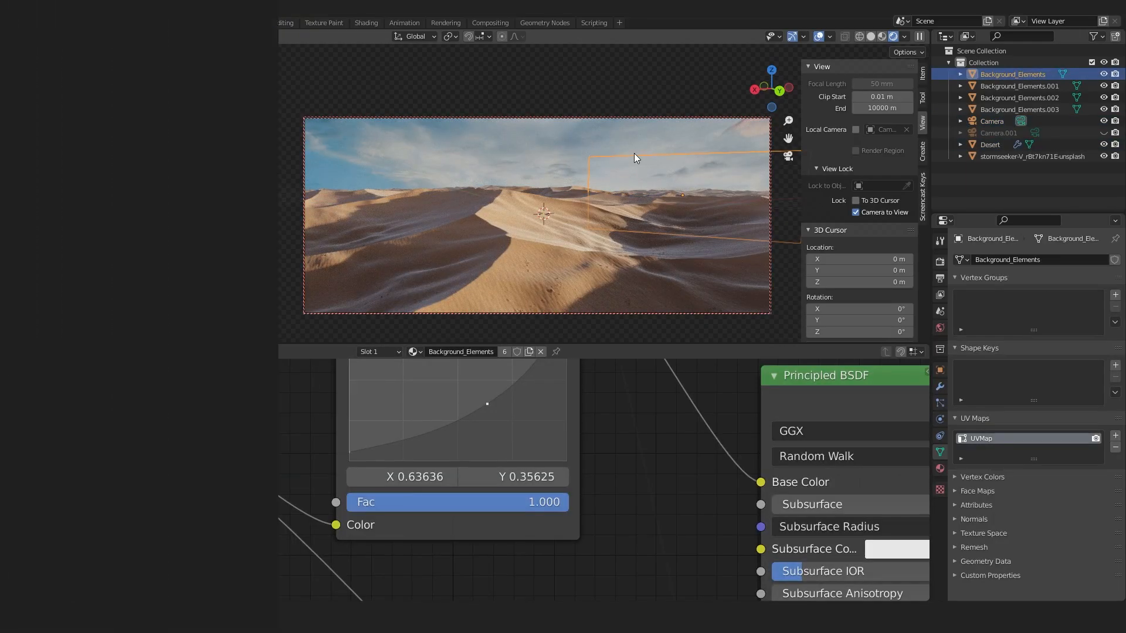
- Maximize the 3D viewport and examine the rendered desert scene with its sky backdrop in the camera frame
key("ctrl+space")
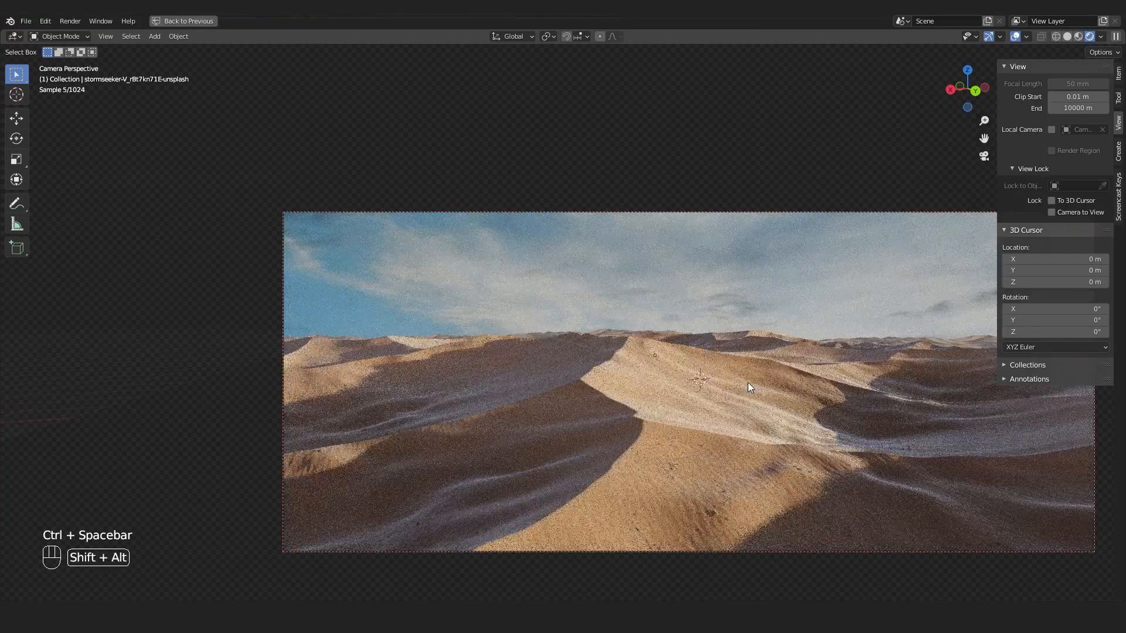
middle_click_drag(748, 382, 584, 350, "alt+shift")
scroll(595, 356, "up", 1)
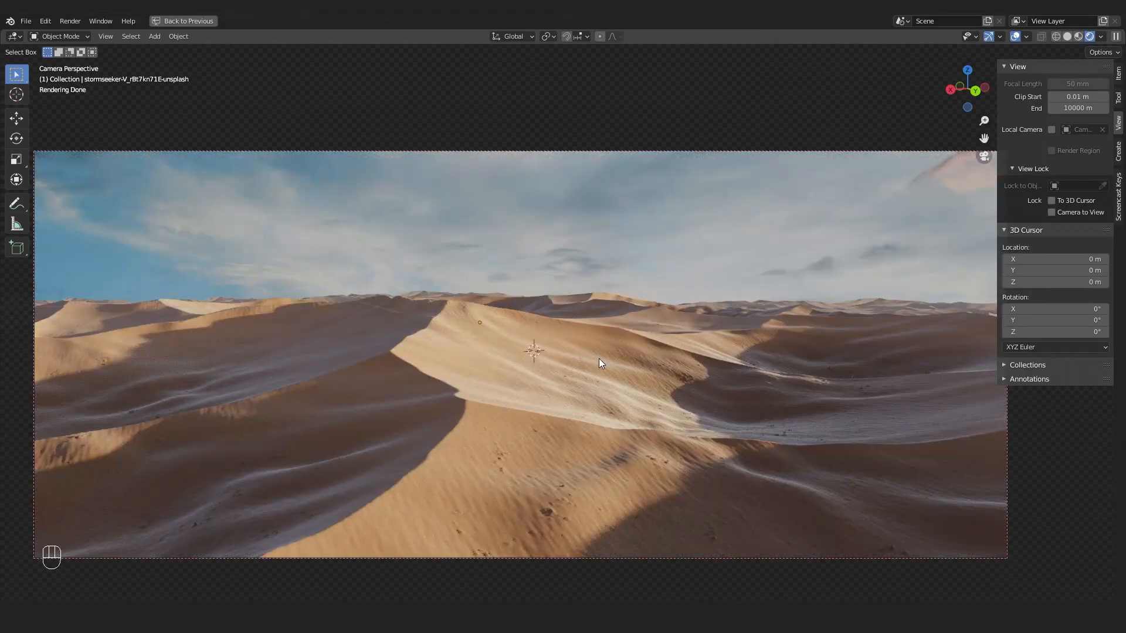